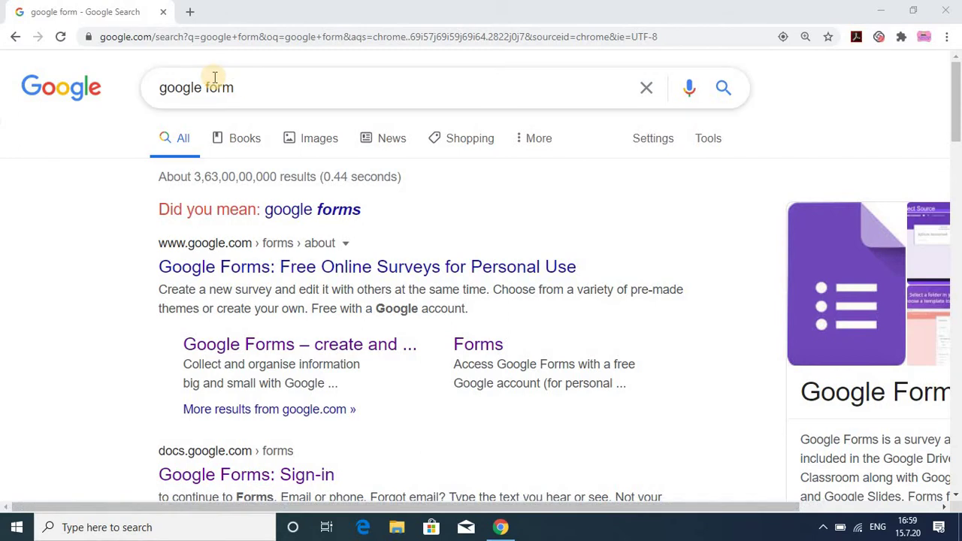
Step: Open Google Forms from the 'Google Forms: Sign-in' search result
{"action": "left_click", "coordinate": [287, 93]}
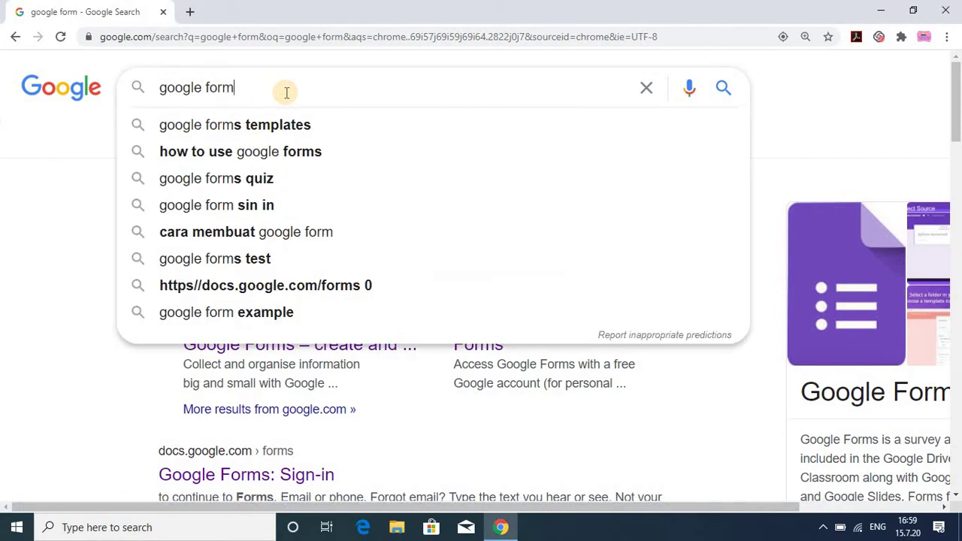
{"action": "left_click", "coordinate": [2, 157]}
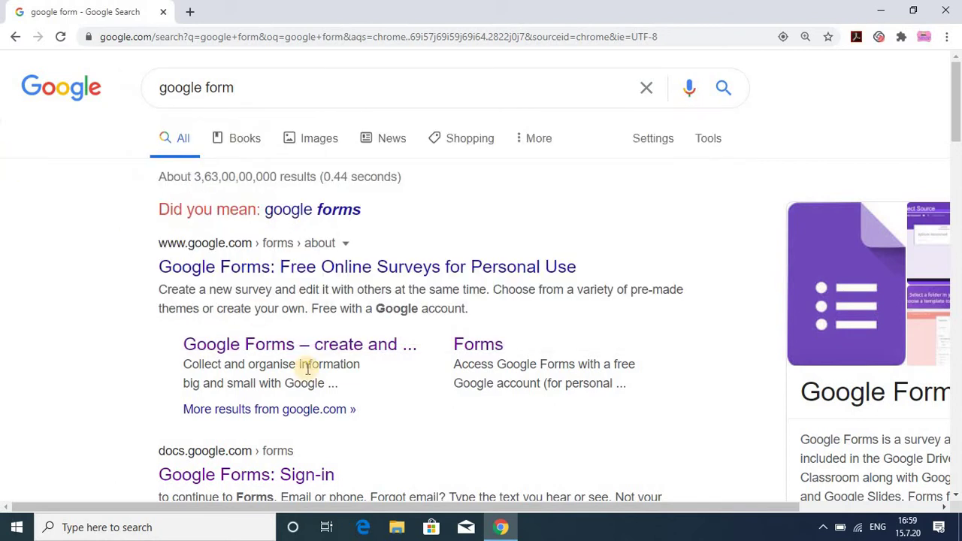
{"action": "left_click", "coordinate": [295, 487]}
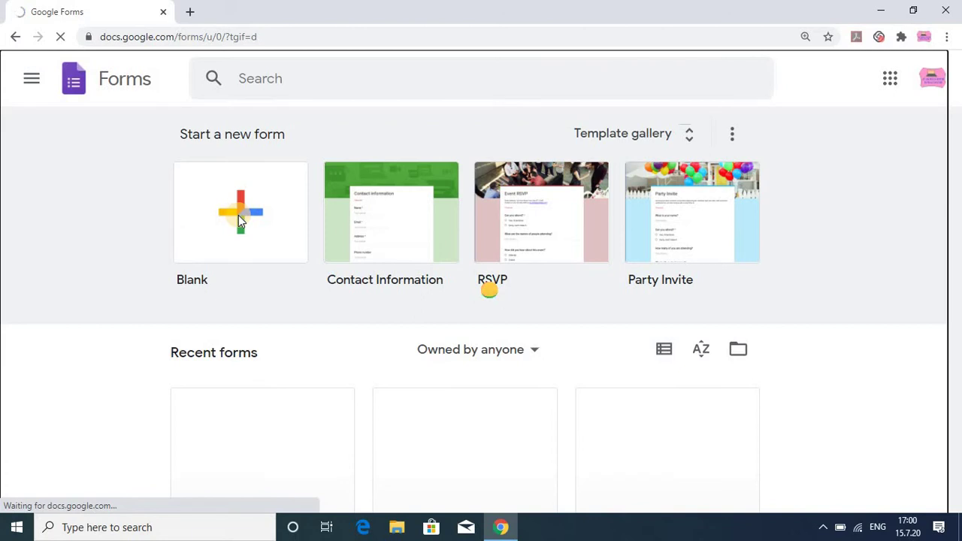
Step: Start a blank form named 'XYZ' described as 'Online Activity for drawing music and dance'
{"action": "left_click", "coordinate": [238, 215]}
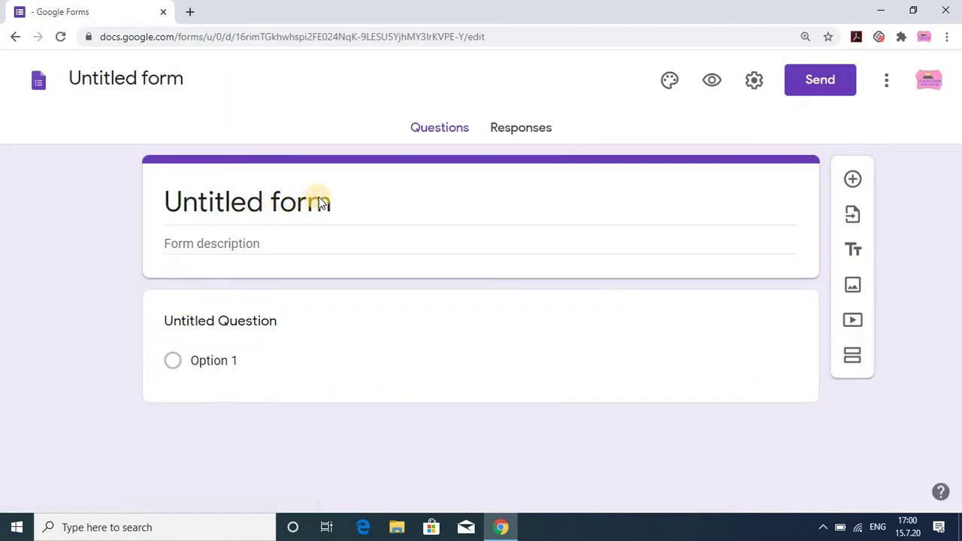
{"action": "left_click", "coordinate": [321, 201]}
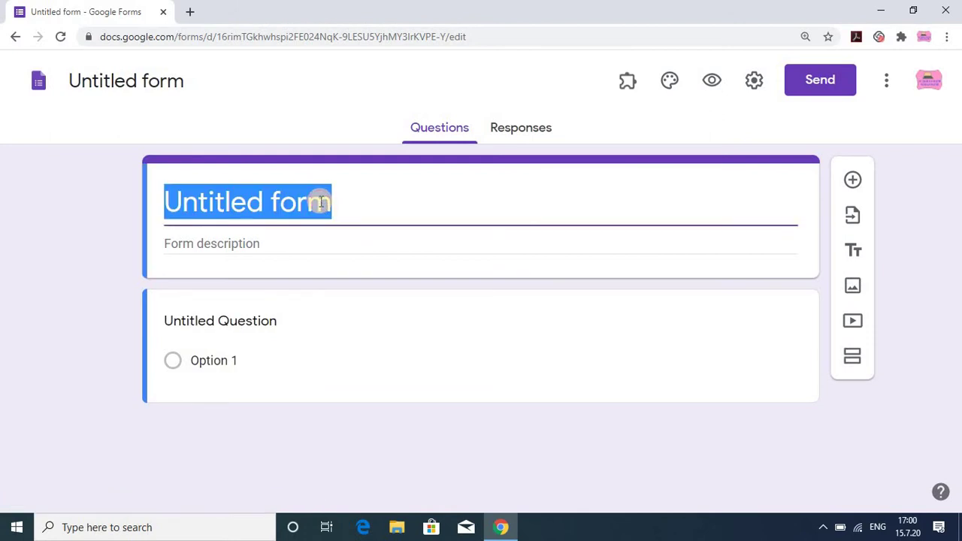
{"action": "type", "text": "XY"}
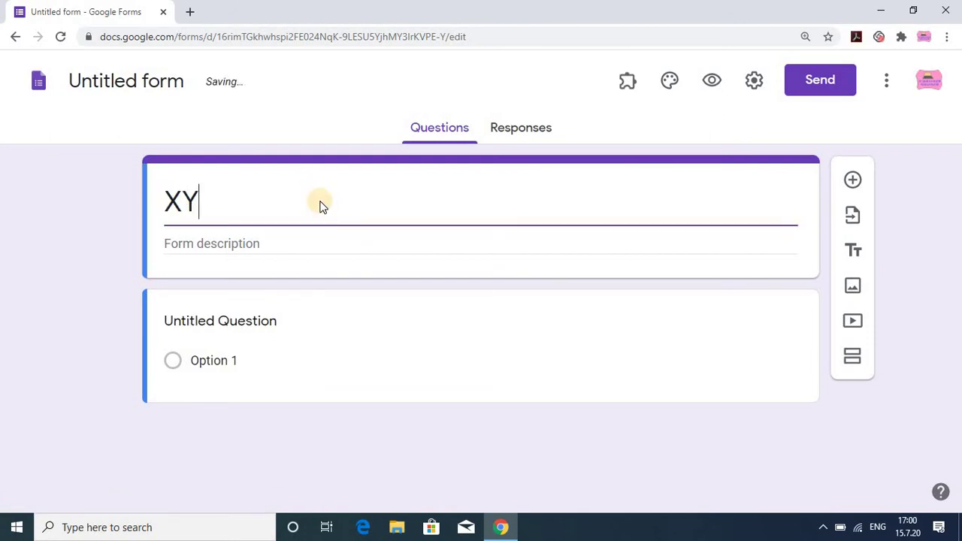
{"action": "type", "text": "Z"}
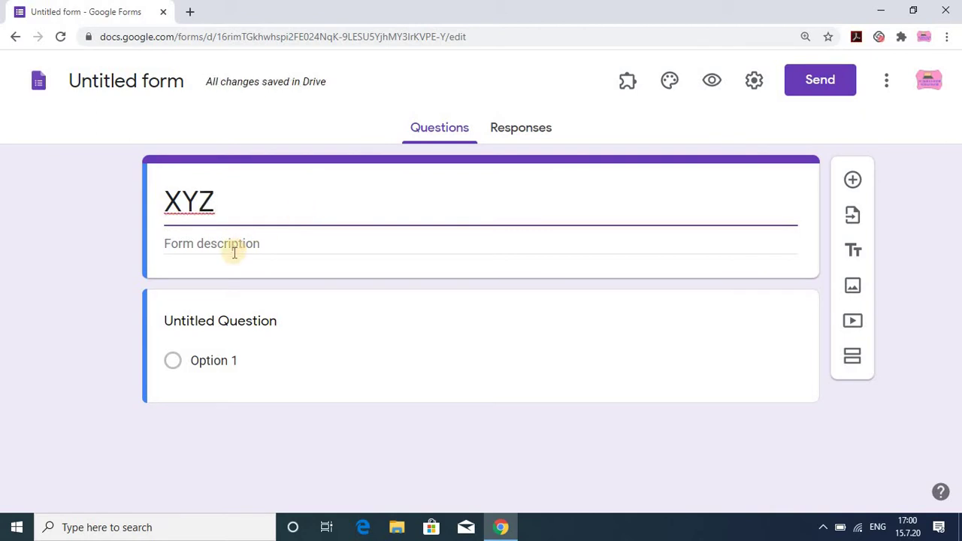
{"action": "left_click", "coordinate": [236, 248]}
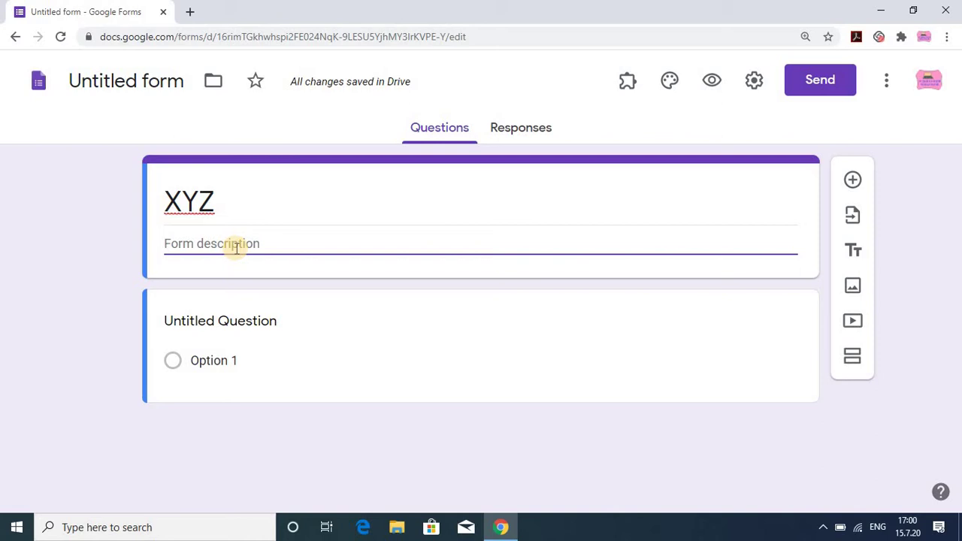
{"action": "type", "text": "Online Activity for drawing music and dance"}
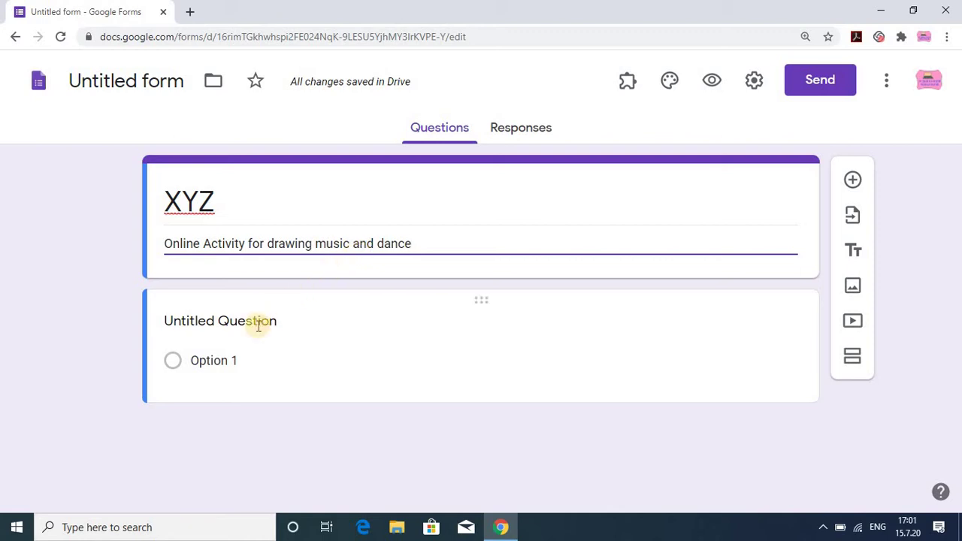
{"action": "mouse_move", "coordinate": [270, 322]}
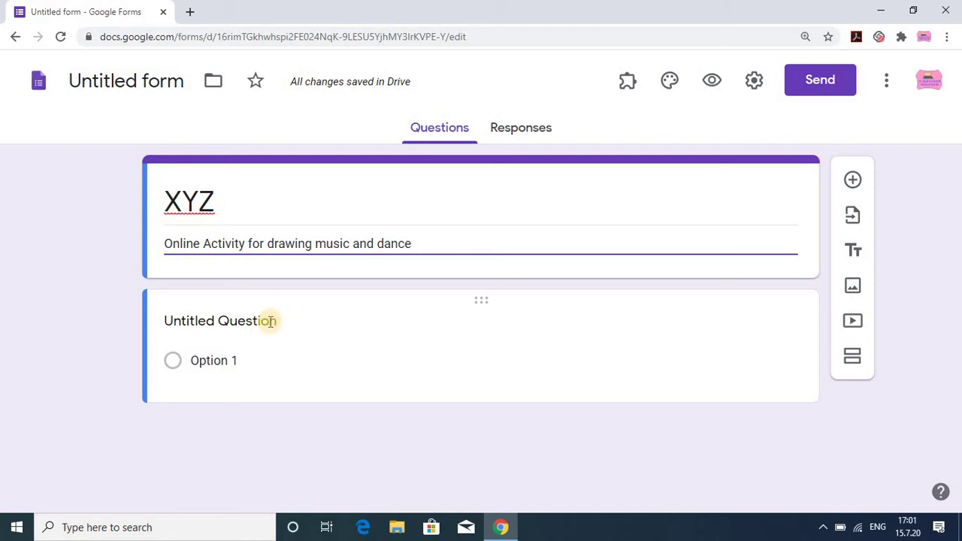
Step: Title the first question 'design tree' and make it a File upload question
{"action": "left_click", "coordinate": [271, 321]}
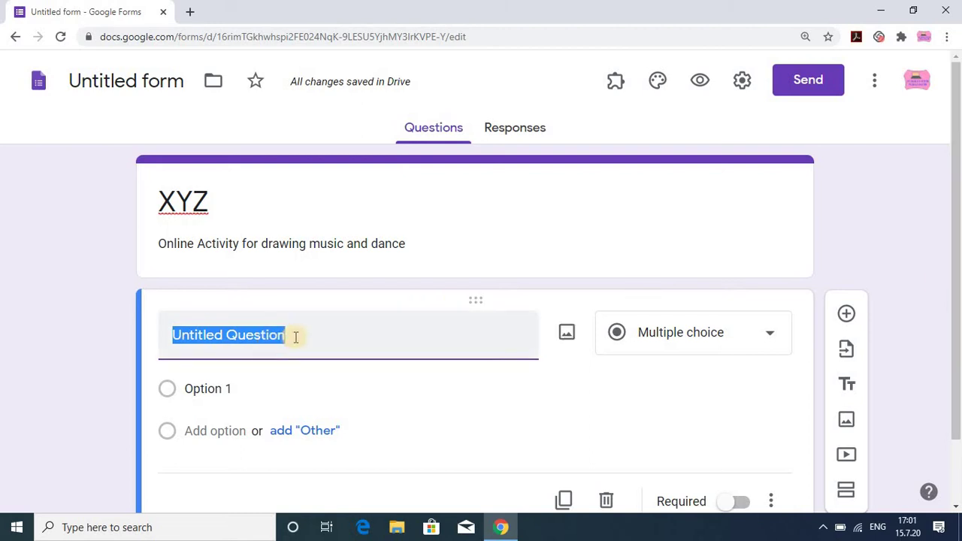
{"action": "mouse_move", "coordinate": [297, 336]}
{"action": "left_click", "coordinate": [297, 338]}
{"action": "triple_click", "coordinate": [163, 325]}
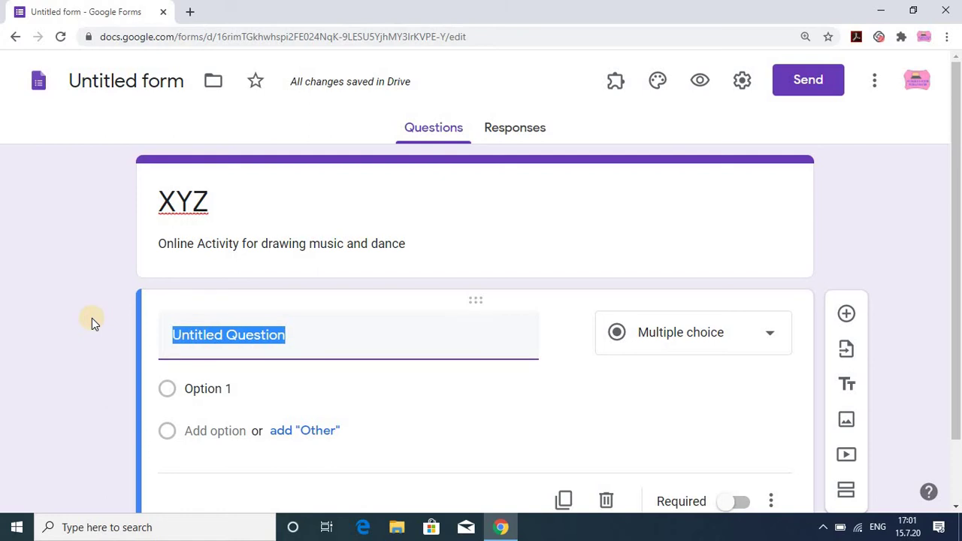
{"action": "type", "text": "design"}
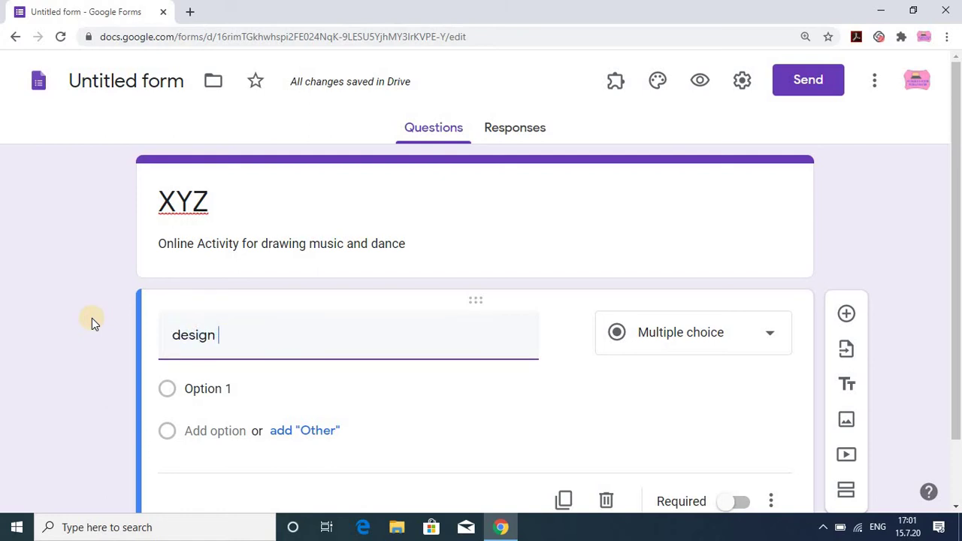
{"action": "type", "text": " tree"}
{"action": "left_click", "coordinate": [682, 332]}
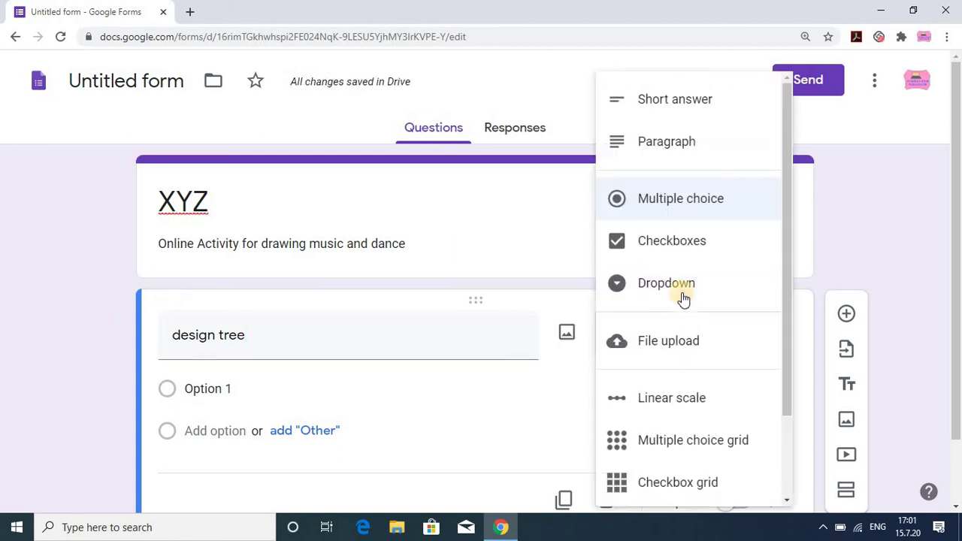
{"action": "left_click", "coordinate": [681, 342]}
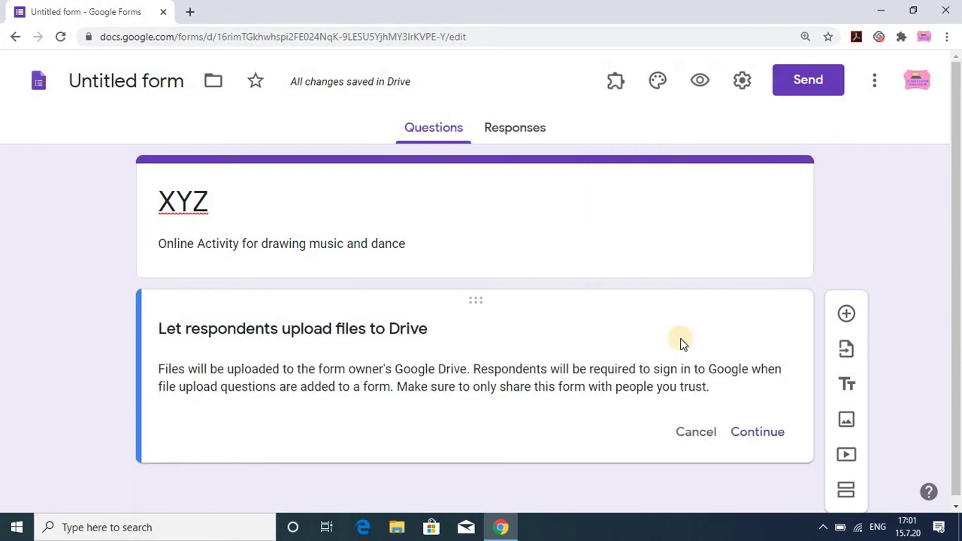
{"action": "left_click", "coordinate": [771, 433]}
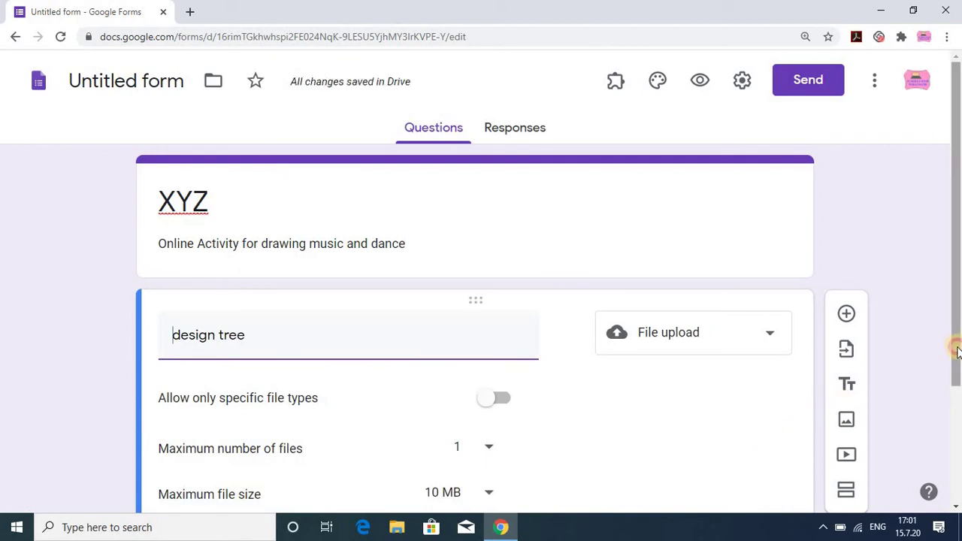
{"action": "left_click_drag", "start_coordinate": [957, 350], "coordinate": [957, 458]}
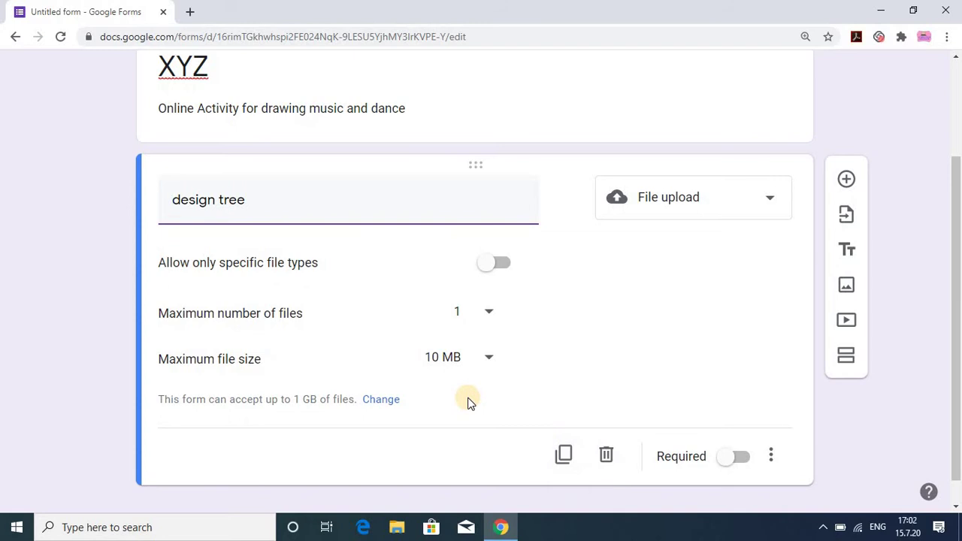
Step: Add a second question titled 'Design following picture'
{"action": "left_click", "coordinate": [846, 181]}
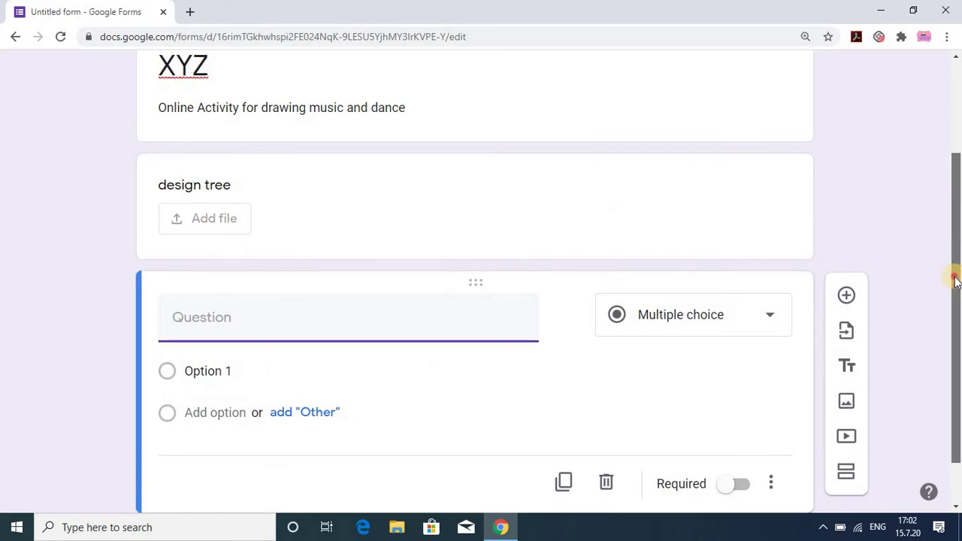
{"action": "left_click_drag", "start_coordinate": [955, 279], "coordinate": [953, 314]}
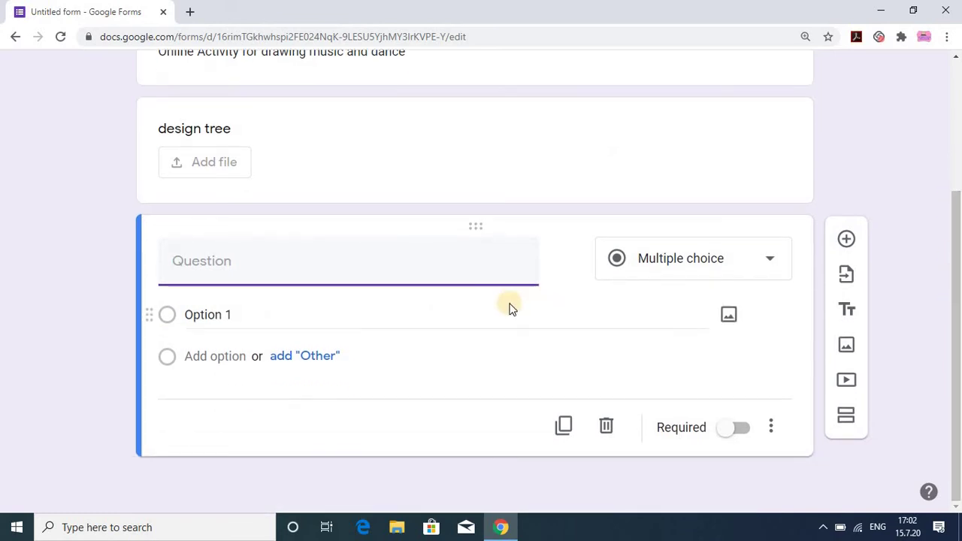
{"action": "mouse_move", "coordinate": [348, 318]}
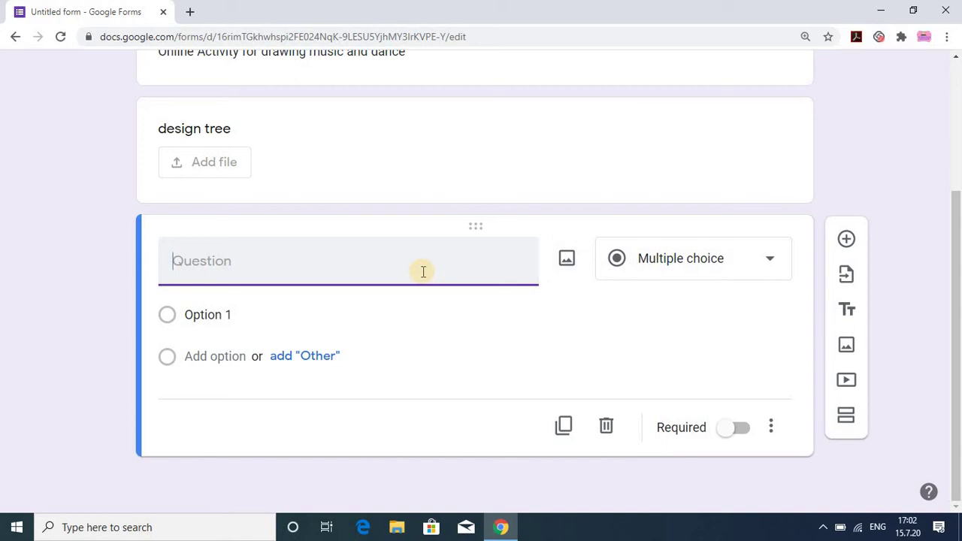
{"action": "type", "text": "Design  following pic"}
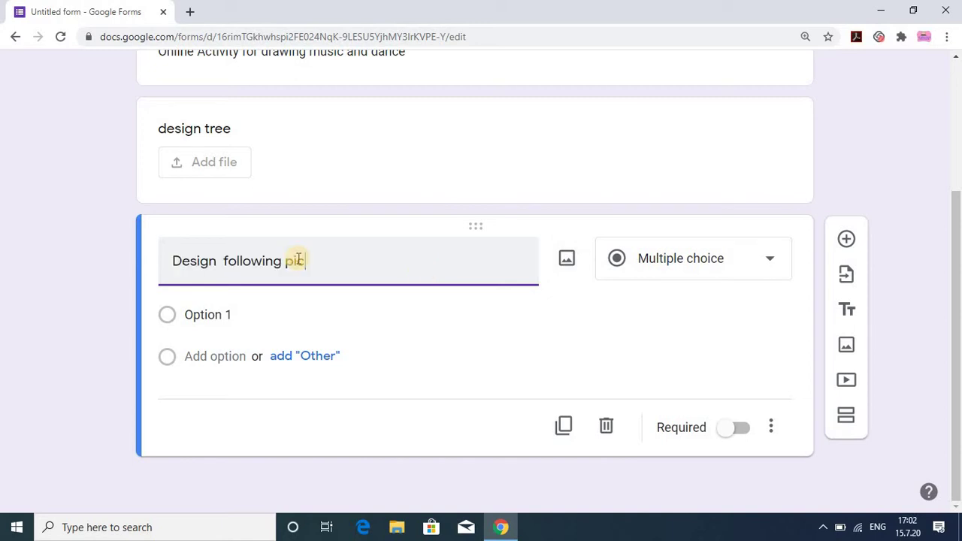
{"action": "type", "text": "ture"}
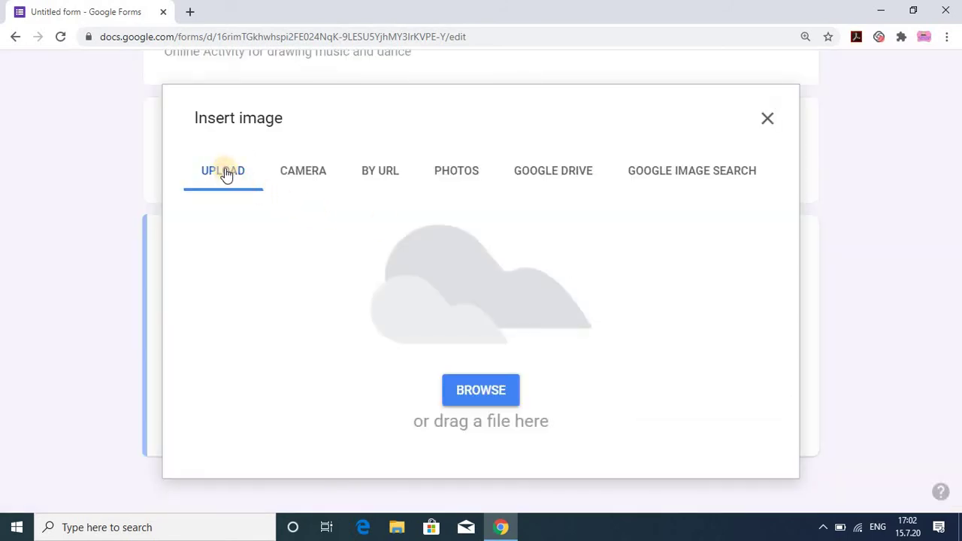
Step: In Insert image, search the web for 'girl', then return to the Upload option
{"action": "left_click", "coordinate": [227, 171]}
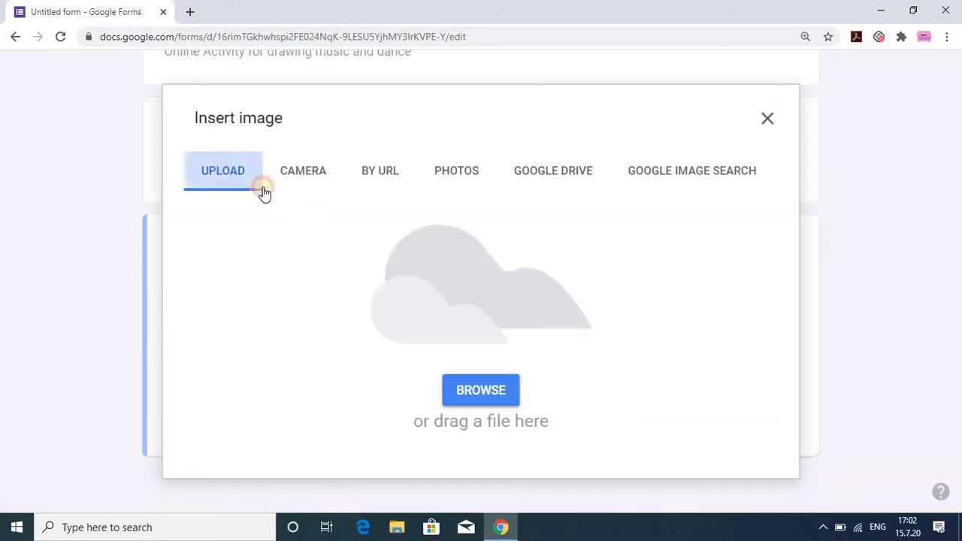
{"action": "left_click", "coordinate": [686, 182]}
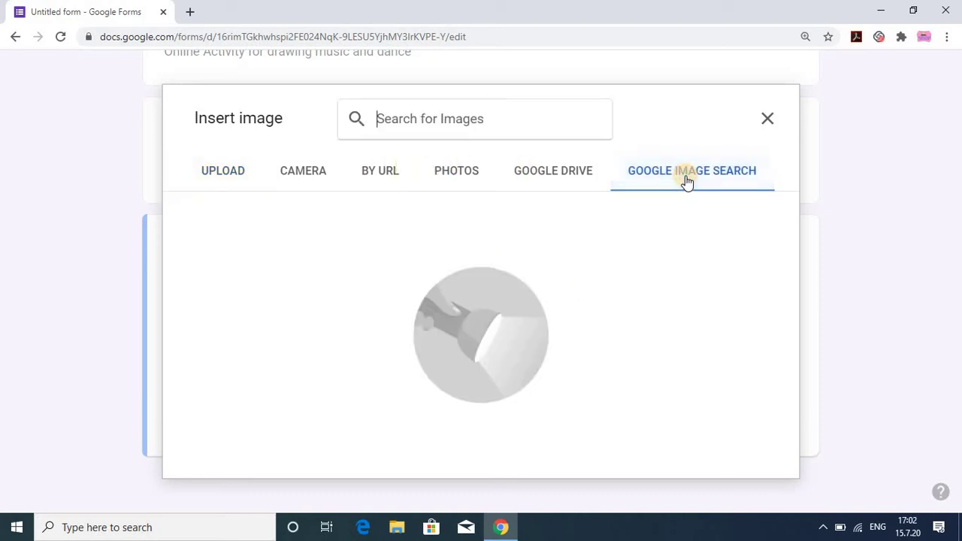
{"action": "left_click", "coordinate": [446, 132]}
{"action": "type", "text": "girl"}
{"action": "key", "text": "Return"}
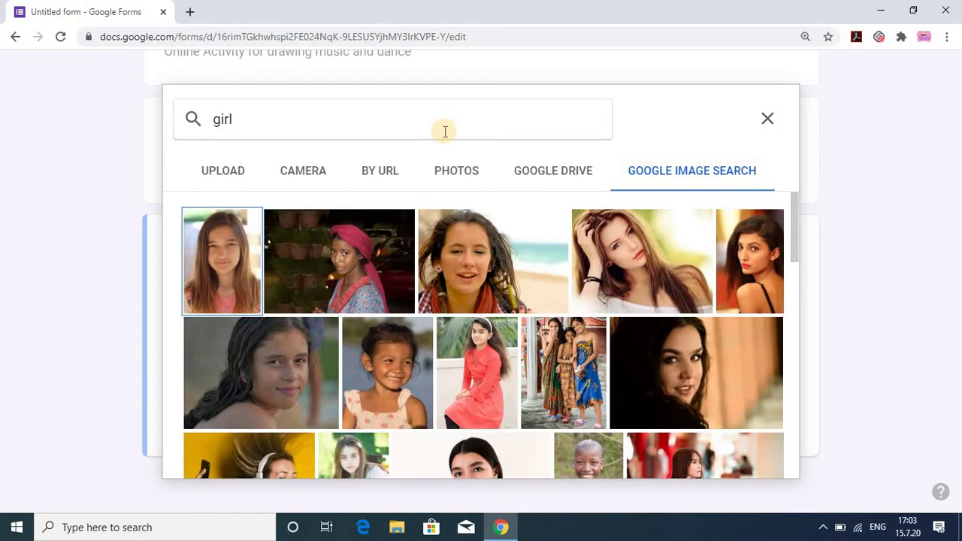
{"action": "left_click", "coordinate": [233, 173]}
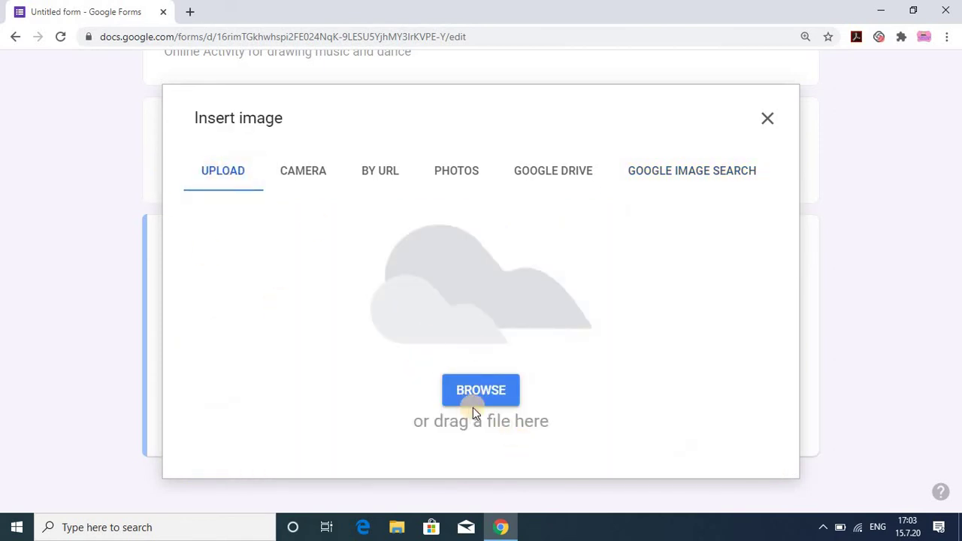
Step: Upload the 'download' pencil sketch from Desktop > google form to the question
{"action": "left_click", "coordinate": [489, 392]}
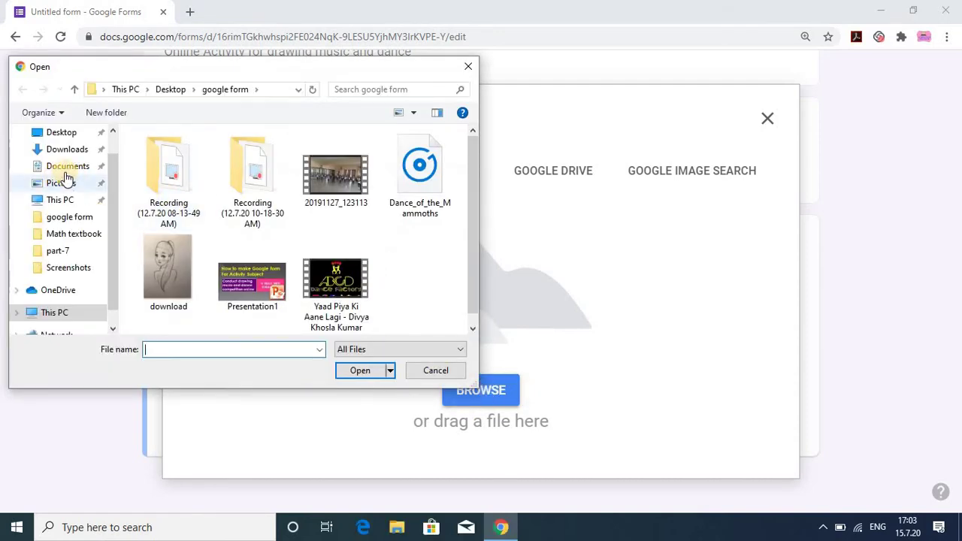
{"action": "left_click", "coordinate": [64, 133]}
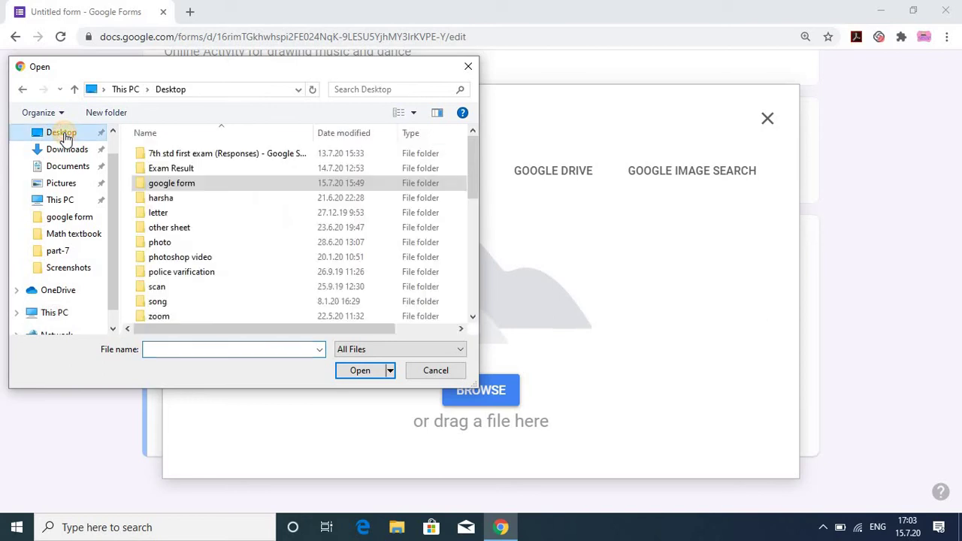
{"action": "double_click", "coordinate": [189, 183]}
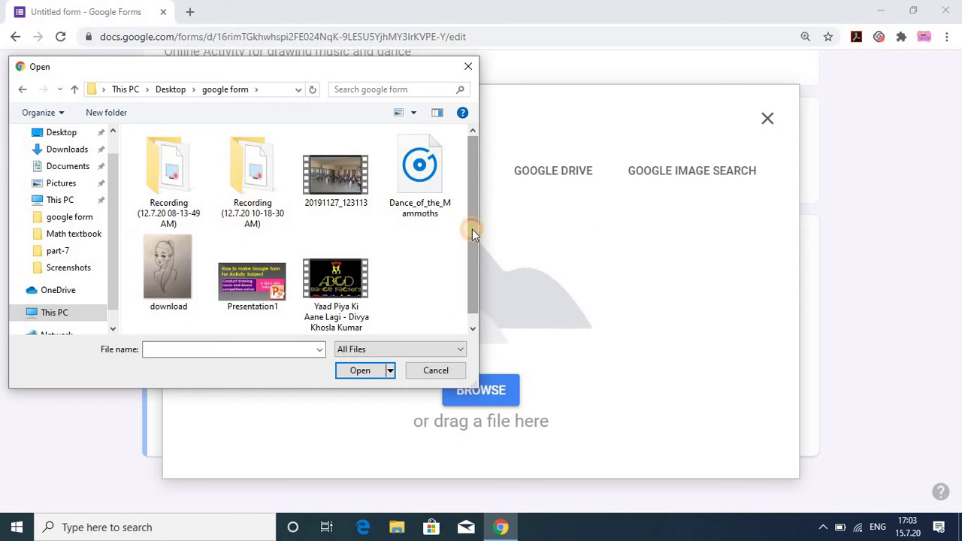
{"action": "scroll", "coordinate": [472, 230], "scroll_direction": "down", "scroll_amount": 1}
{"action": "left_click", "coordinate": [168, 258]}
{"action": "double_click", "coordinate": [167, 257]}
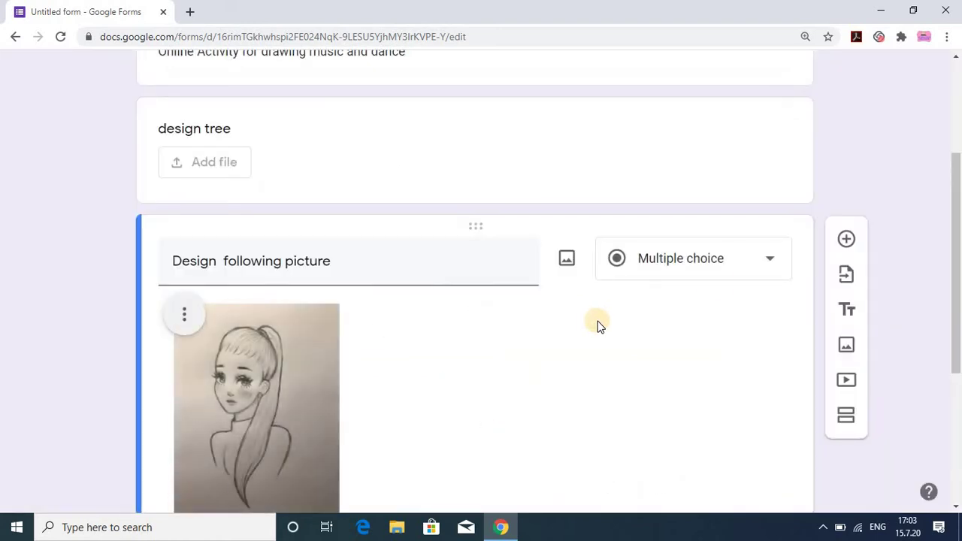
Step: Set the drawing question's type to File upload, keeping one file up to 10 MB
{"action": "left_click_drag", "start_coordinate": [958, 240], "coordinate": [958, 342]}
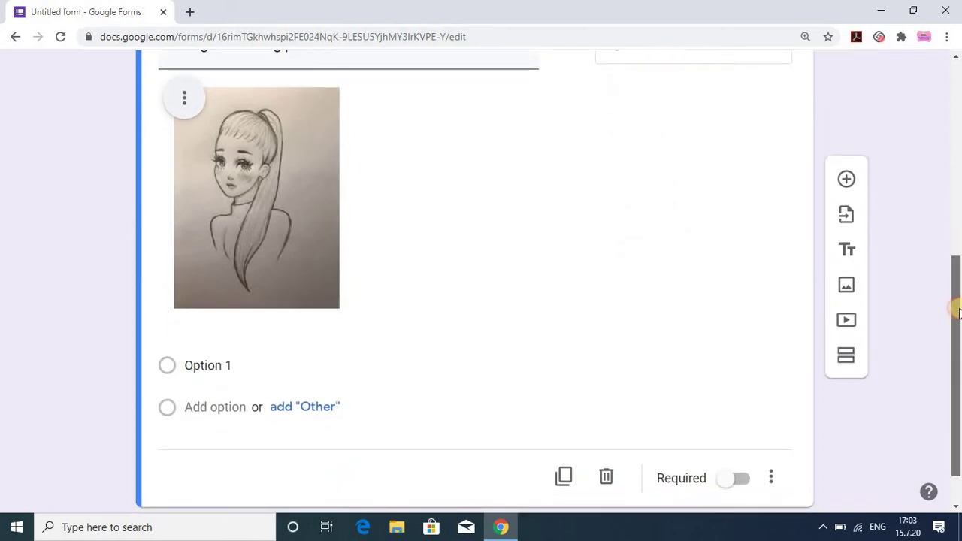
{"action": "left_click_drag", "start_coordinate": [960, 342], "coordinate": [958, 277]}
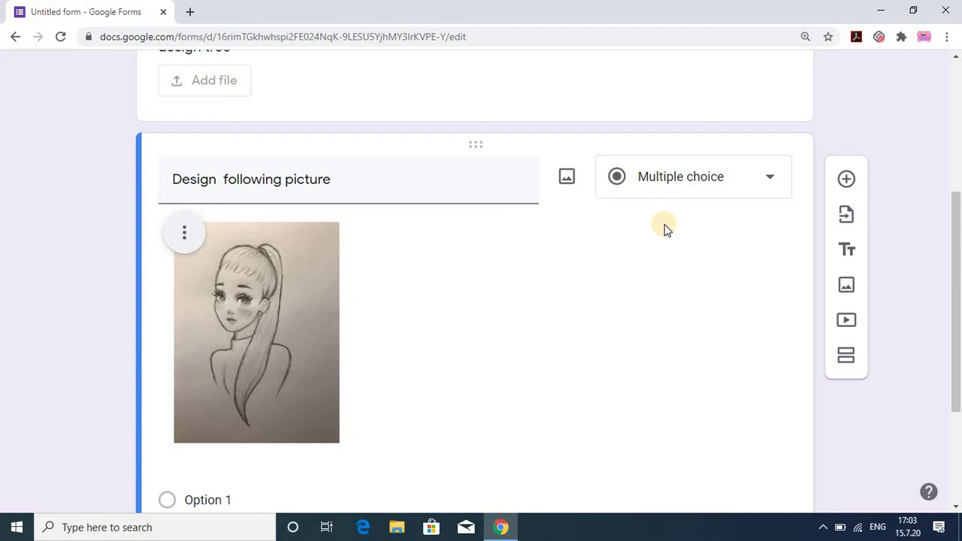
{"action": "left_click", "coordinate": [706, 188]}
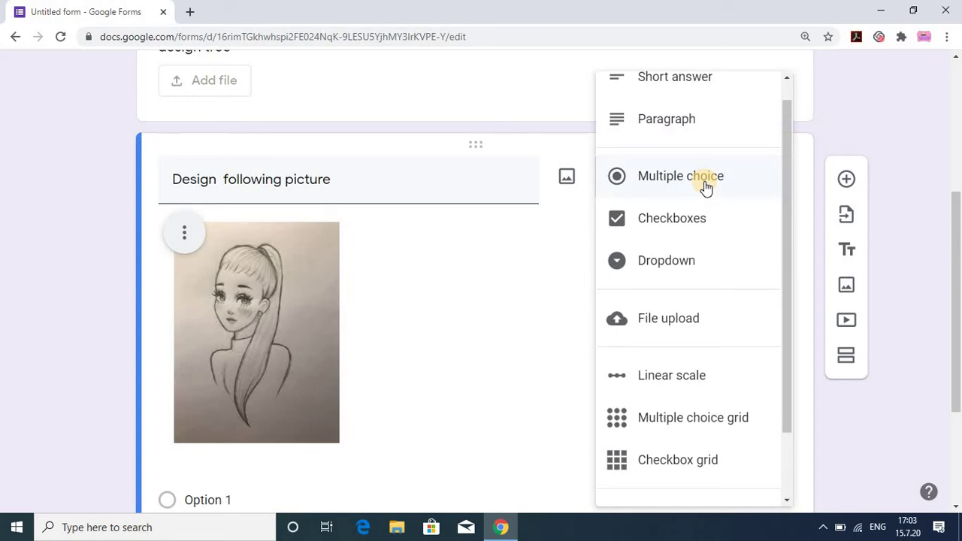
{"action": "left_click", "coordinate": [679, 322]}
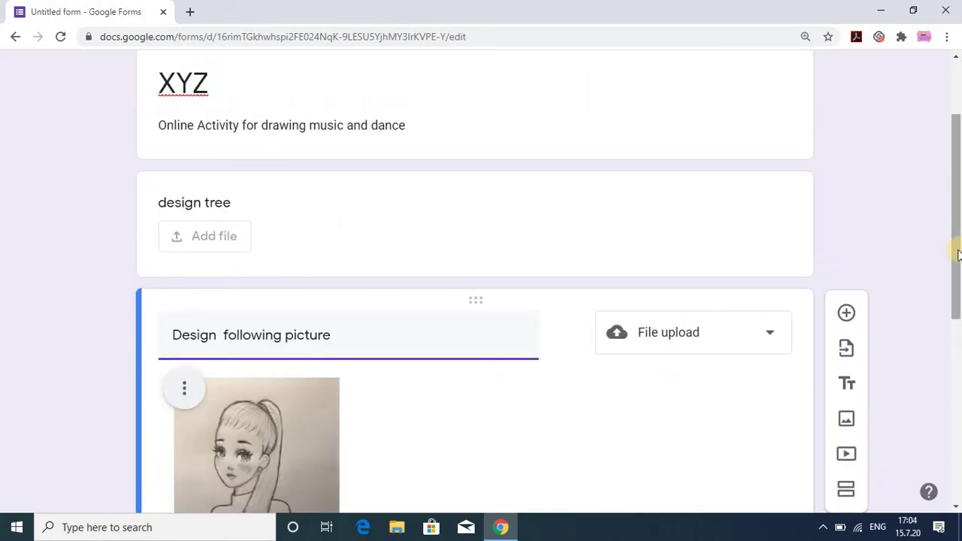
{"action": "left_click_drag", "start_coordinate": [958, 255], "coordinate": [955, 449]}
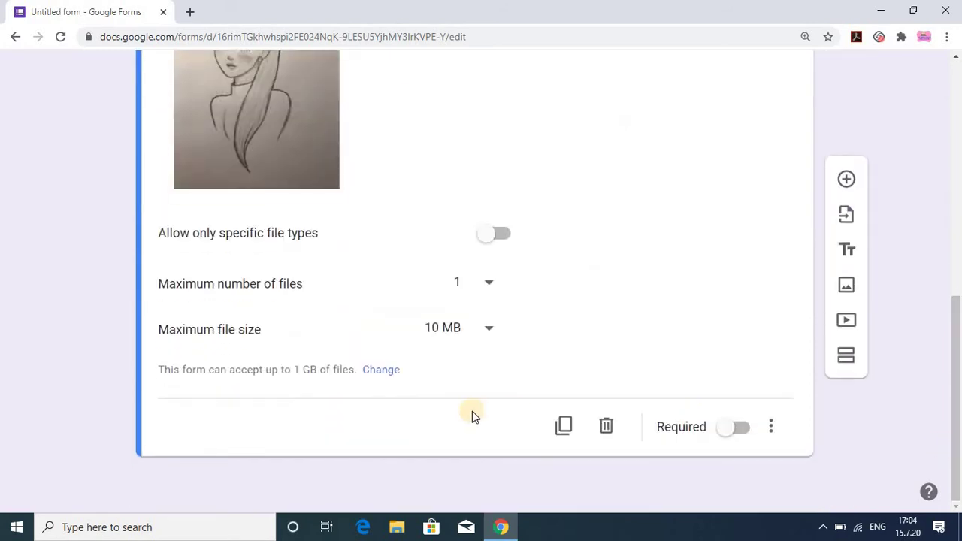
Step: Leave file types unrestricted on the drawing question and add a new question below it
{"action": "left_click", "coordinate": [485, 236]}
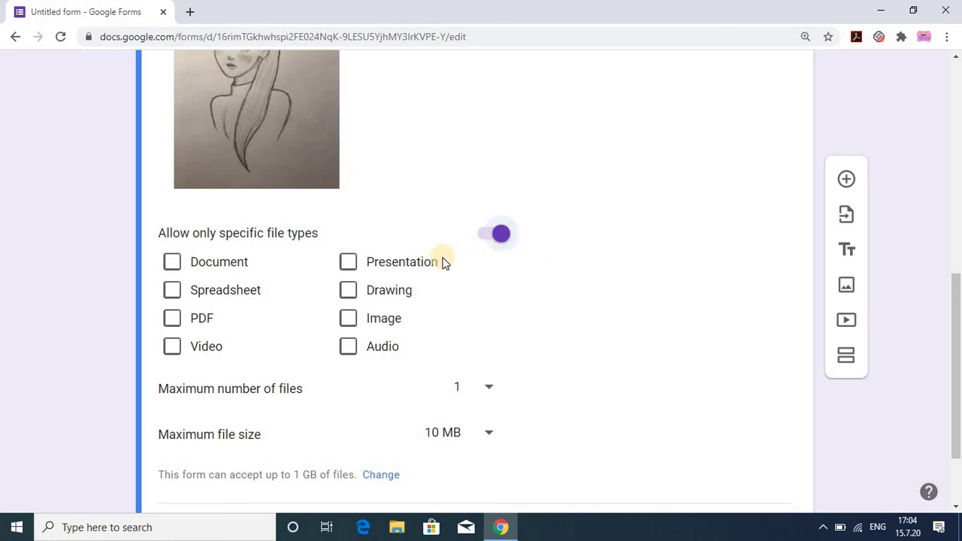
{"action": "left_click", "coordinate": [502, 237]}
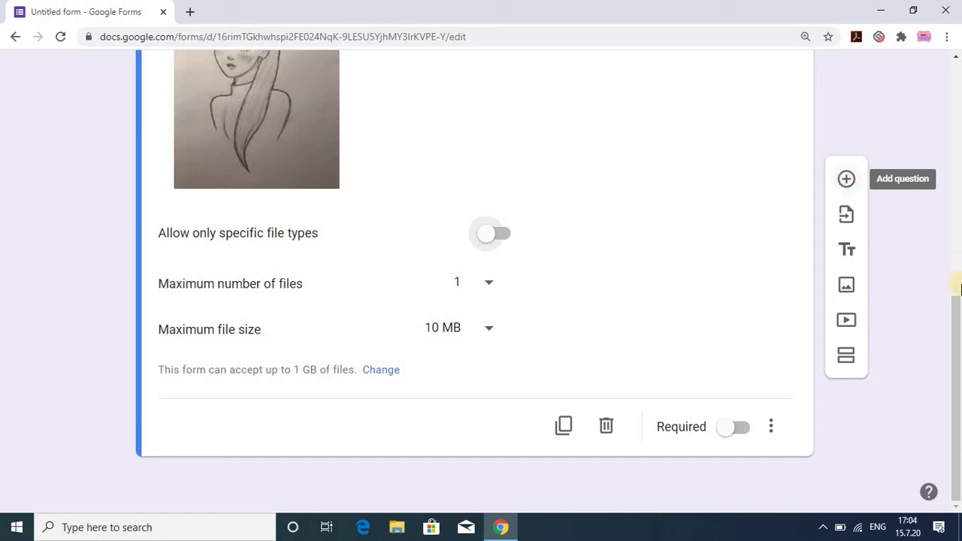
{"action": "left_click", "coordinate": [854, 181]}
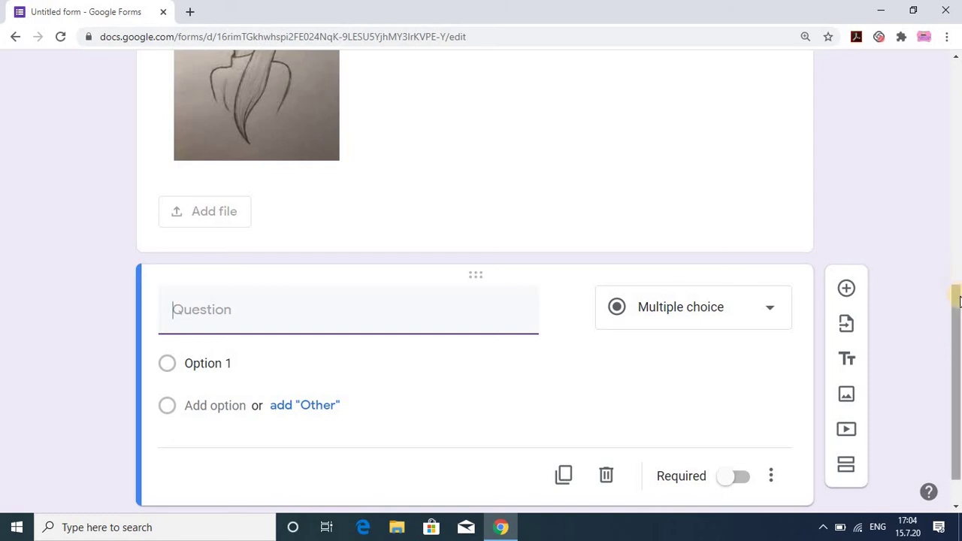
Step: Title the third question 'upload your music file for today's event' and make it File upload
{"action": "scroll", "coordinate": [957, 194], "scroll_direction": "up", "scroll_amount": 4}
{"action": "scroll", "coordinate": [481, 301], "scroll_direction": "down", "scroll_amount": 5}
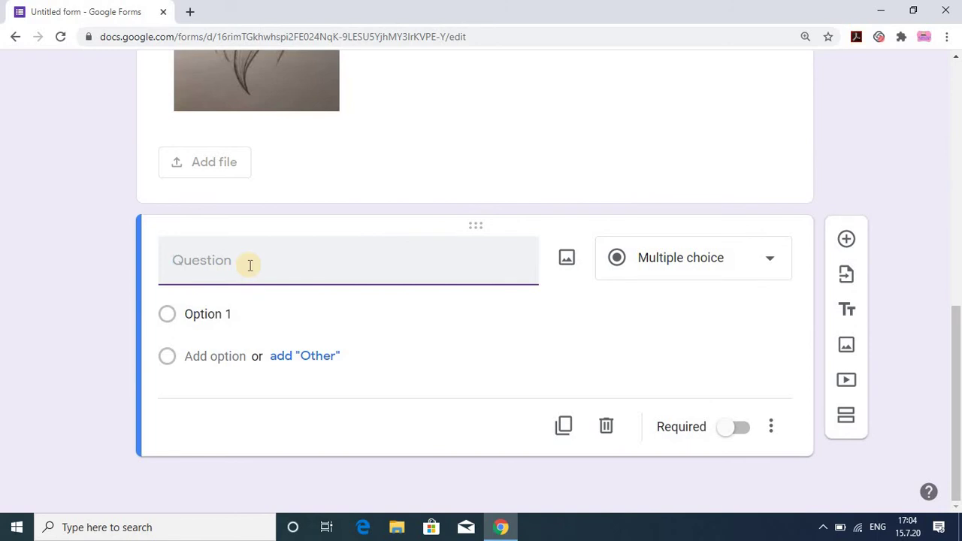
{"action": "type", "text": "upload your music file for today's event"}
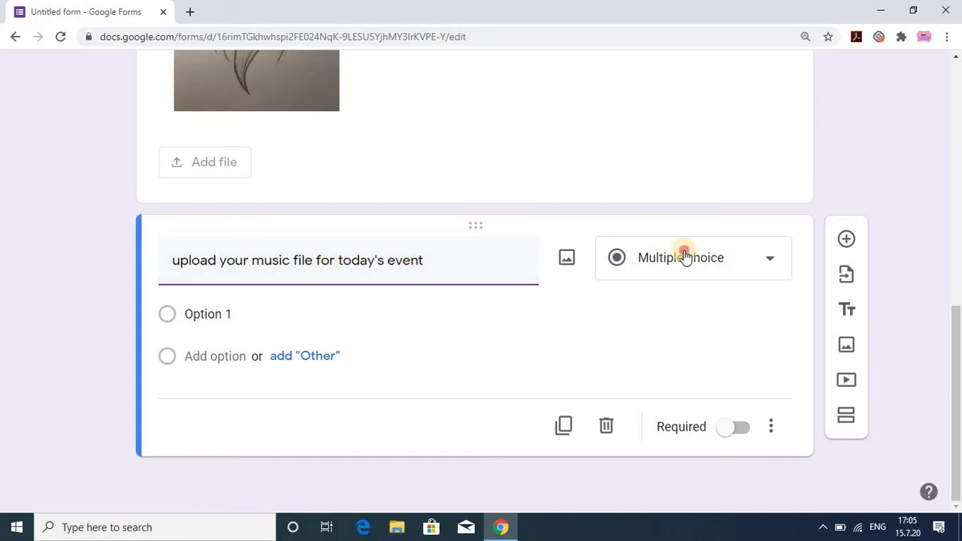
{"action": "left_click", "coordinate": [685, 256]}
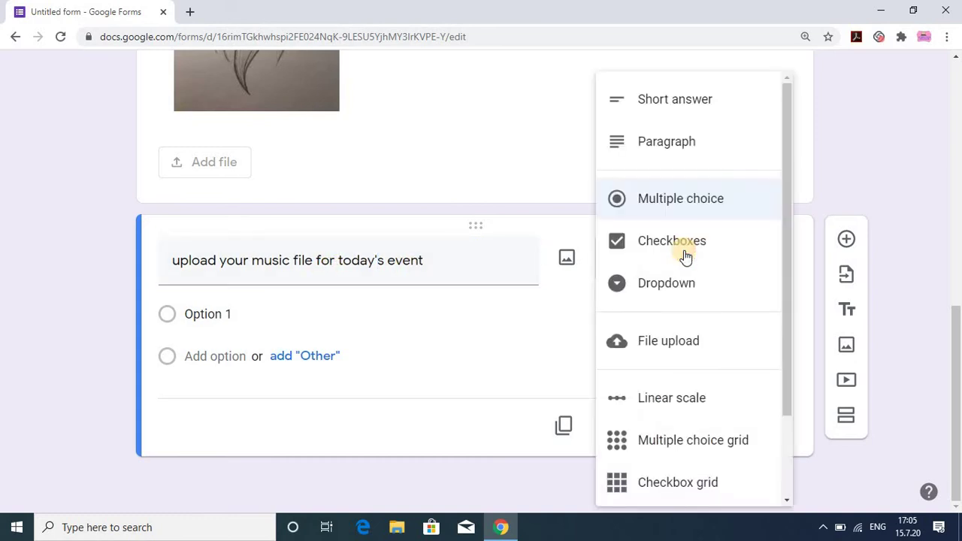
{"action": "left_click", "coordinate": [671, 360]}
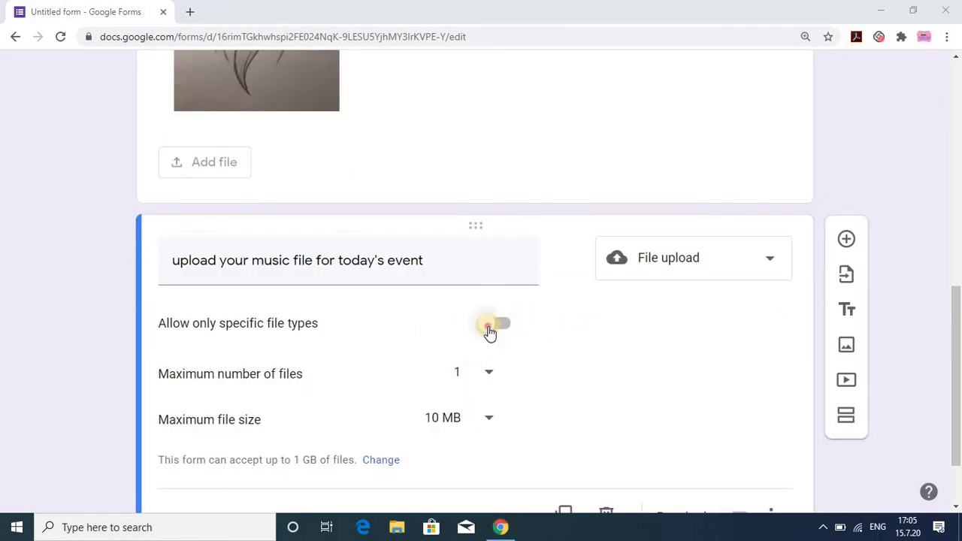
Step: Restrict the music question to Audio files, keeping maximum size at 10 MB
{"action": "left_click", "coordinate": [490, 331]}
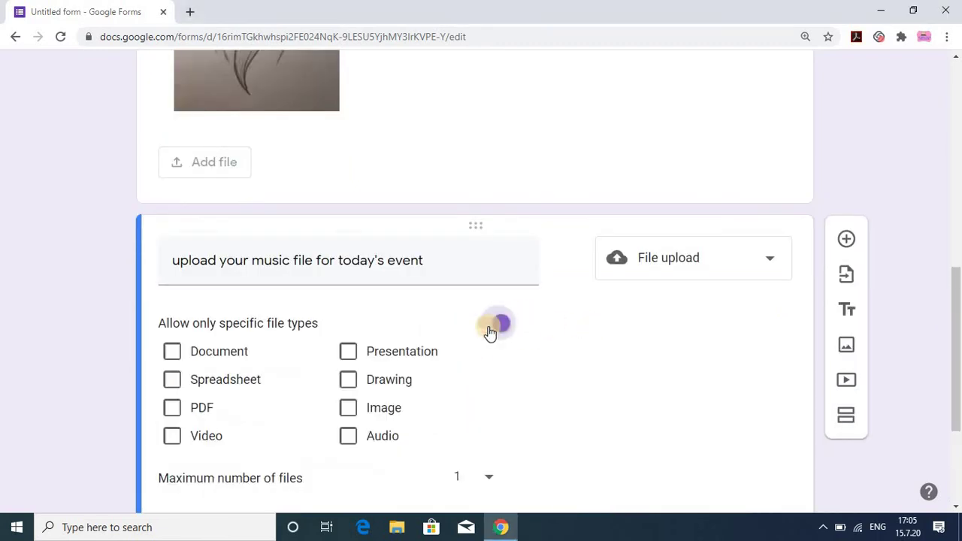
{"action": "left_click", "coordinate": [349, 435]}
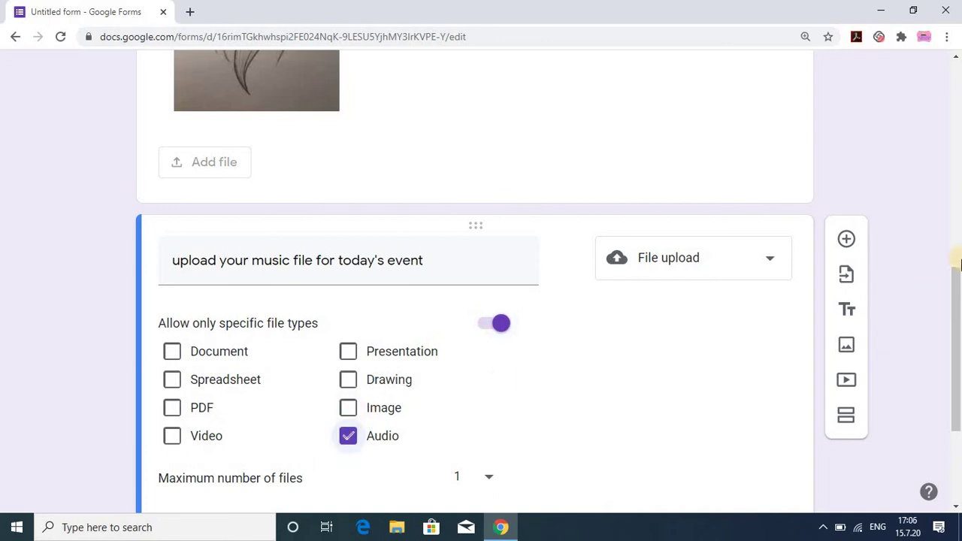
{"action": "left_click_drag", "start_coordinate": [959, 293], "coordinate": [957, 358]}
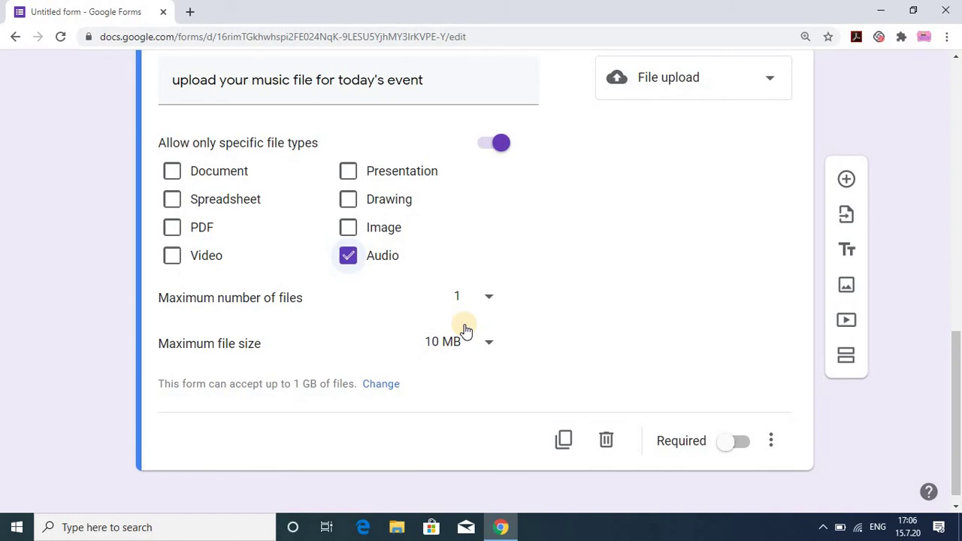
{"action": "left_click", "coordinate": [490, 302]}
{"action": "left_click", "coordinate": [490, 305]}
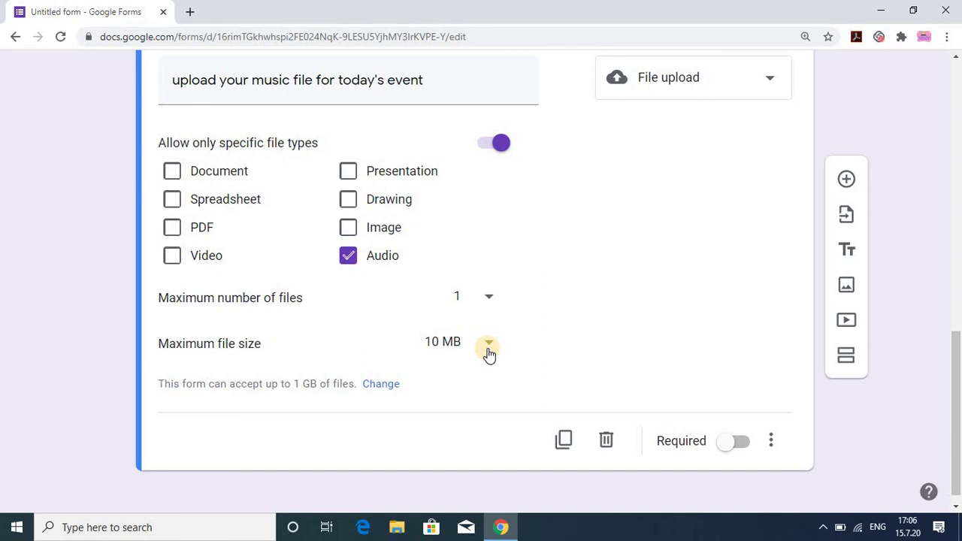
{"action": "left_click", "coordinate": [488, 347]}
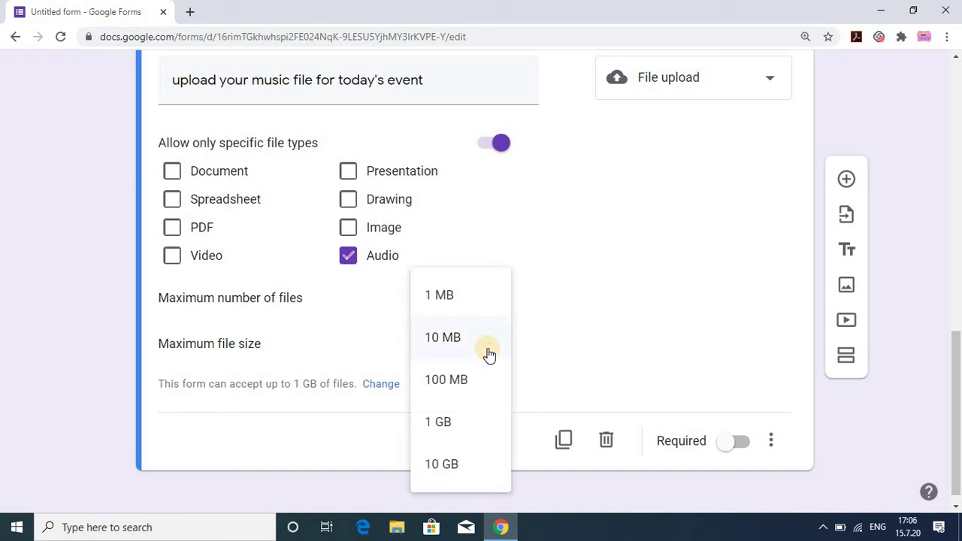
{"action": "left_click", "coordinate": [452, 345]}
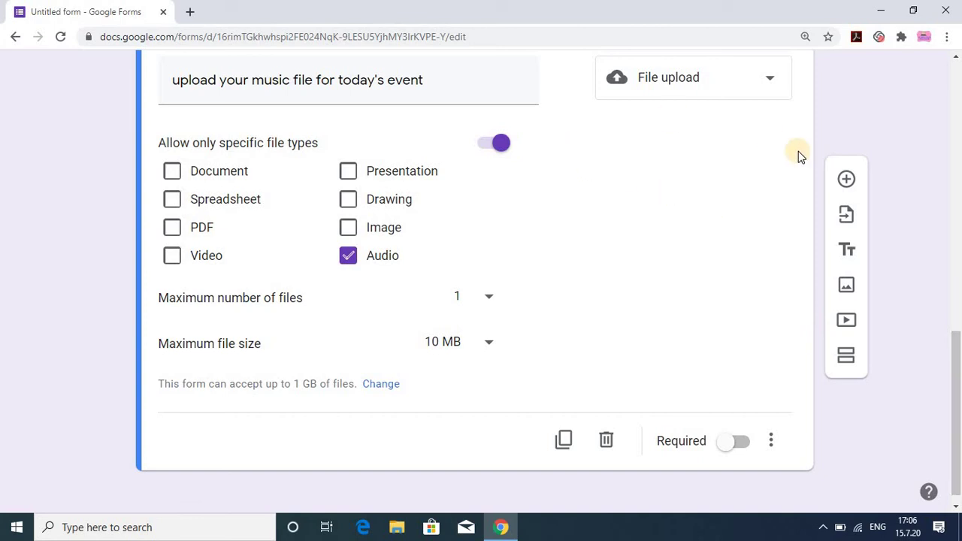
Step: Add a File upload question titled 'upload dance for sport day event'
{"action": "left_click", "coordinate": [847, 181]}
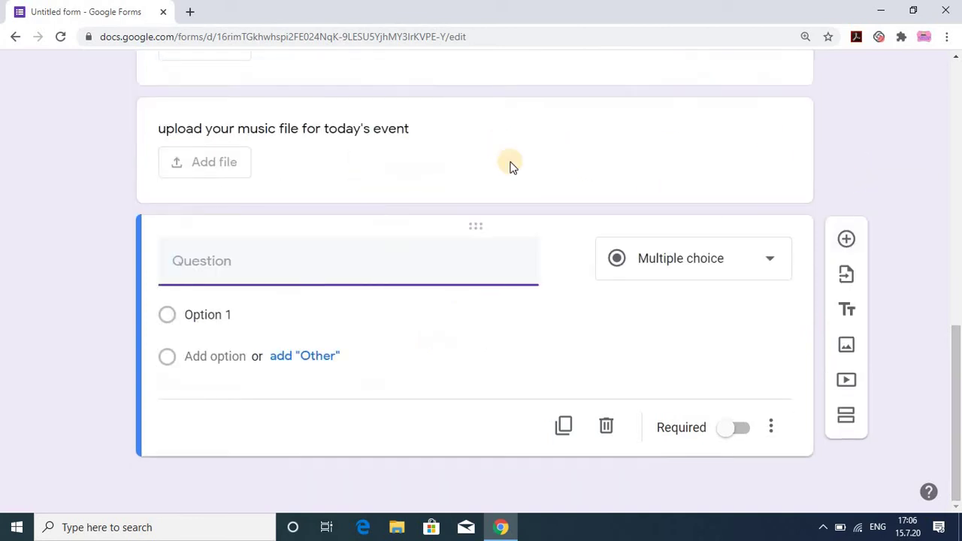
{"action": "left_click", "coordinate": [227, 260]}
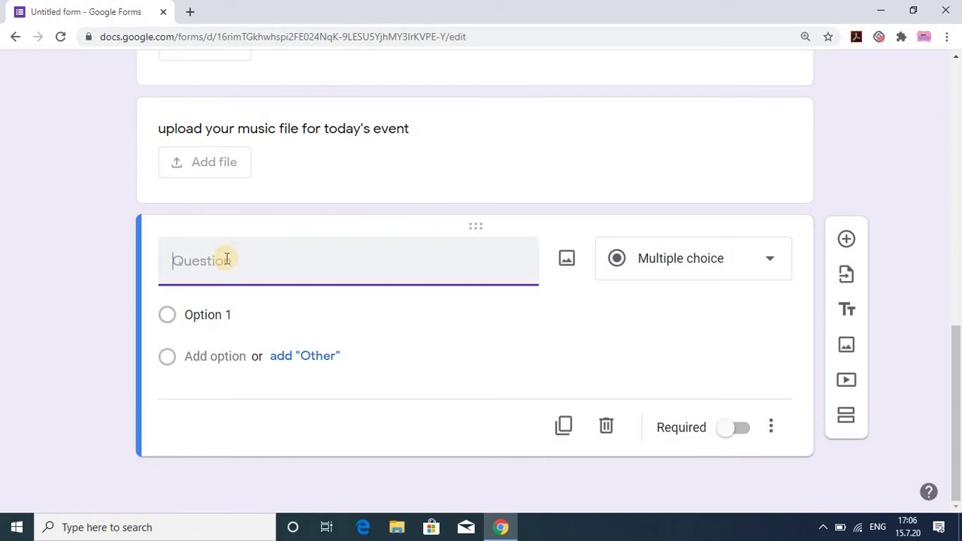
{"action": "type", "text": "upload "}
{"action": "type", "text": "dance for sport day event"}
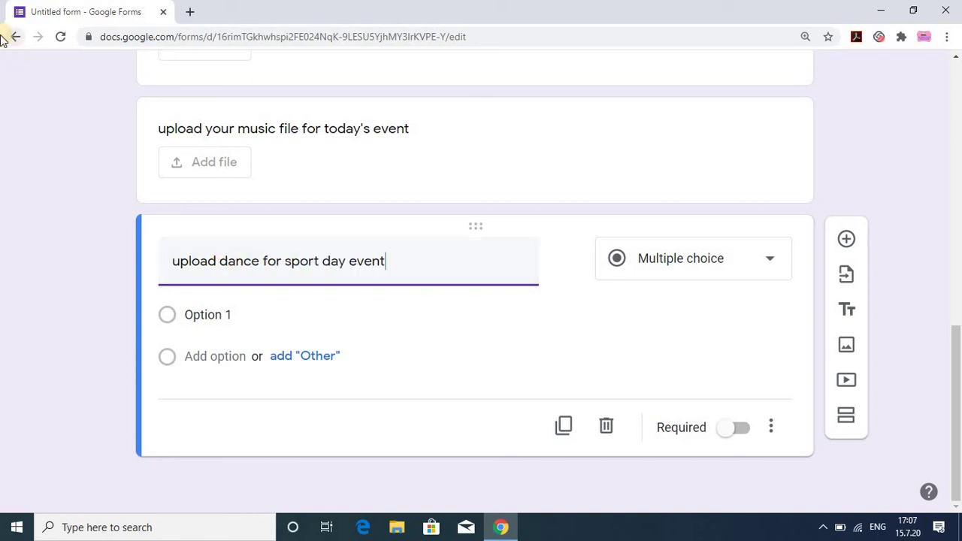
{"action": "left_click", "coordinate": [704, 261]}
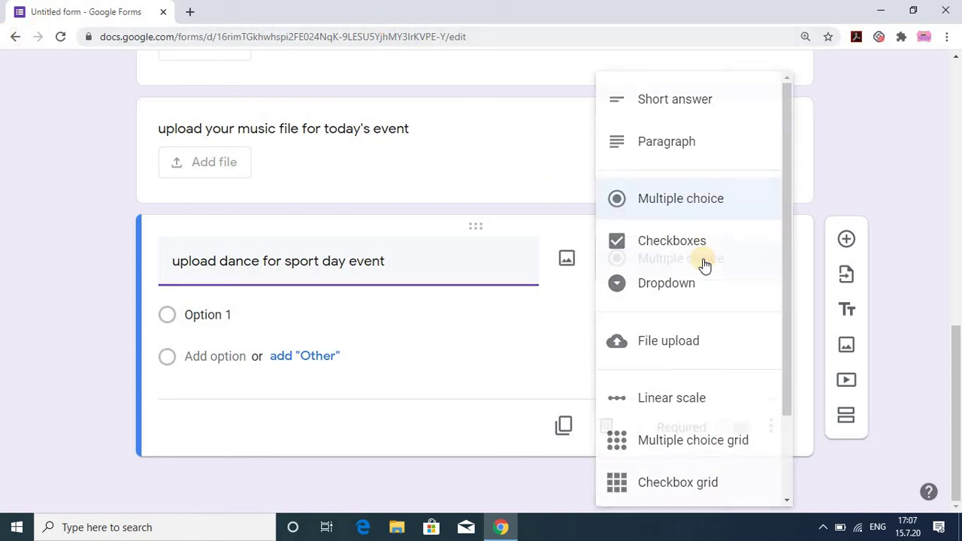
{"action": "left_click", "coordinate": [694, 344]}
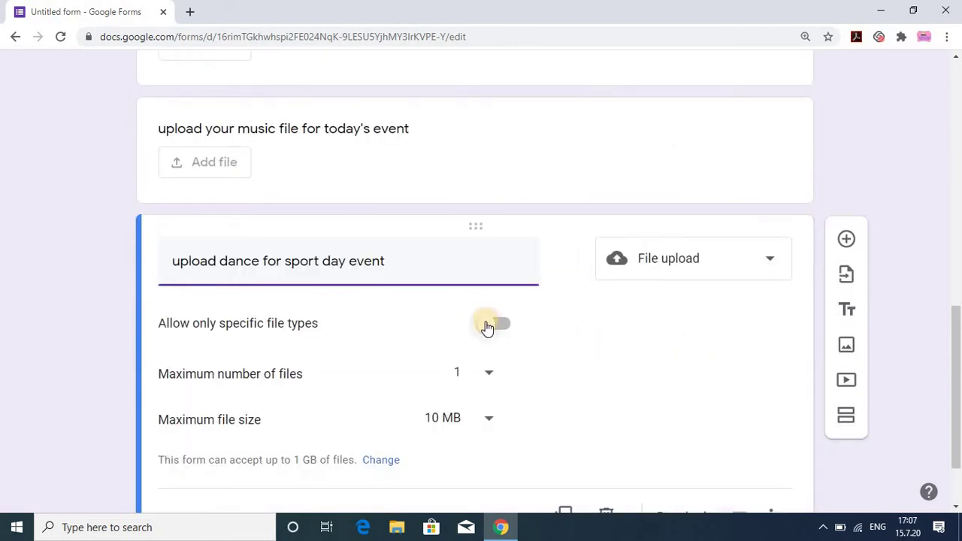
Step: Restrict the dance question to Video files with a 100 MB maximum size
{"action": "left_click", "coordinate": [487, 326]}
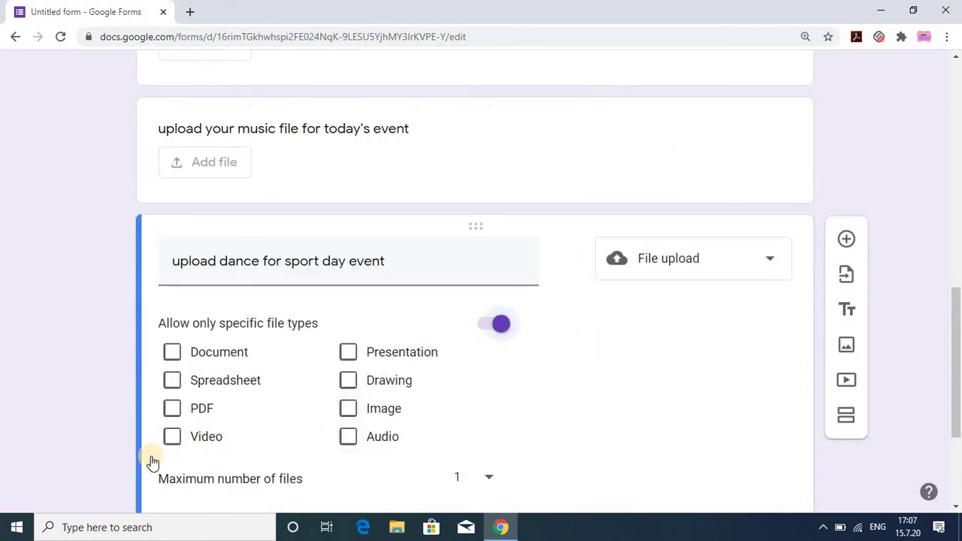
{"action": "left_click", "coordinate": [174, 441]}
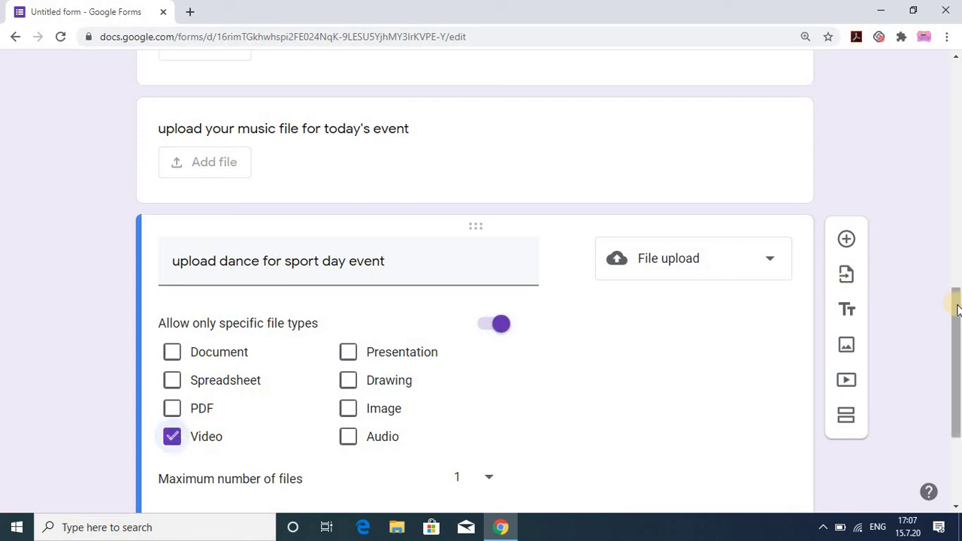
{"action": "left_click_drag", "start_coordinate": [957, 308], "coordinate": [807, 383]}
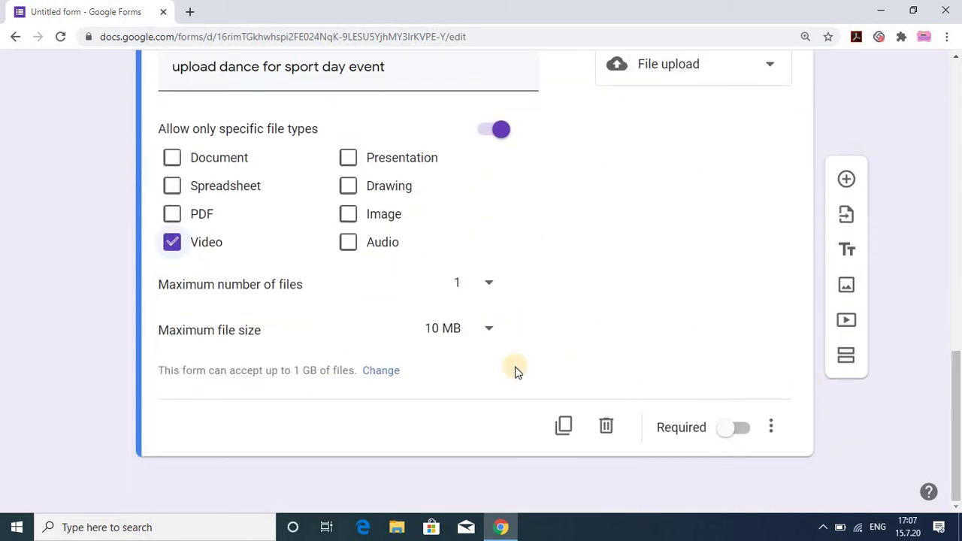
{"action": "left_click", "coordinate": [487, 331]}
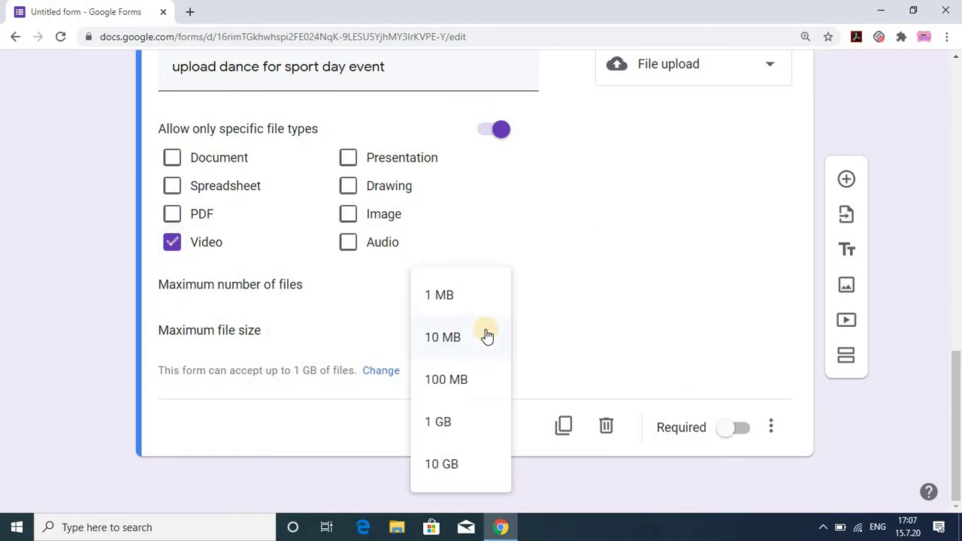
{"action": "left_click", "coordinate": [453, 389]}
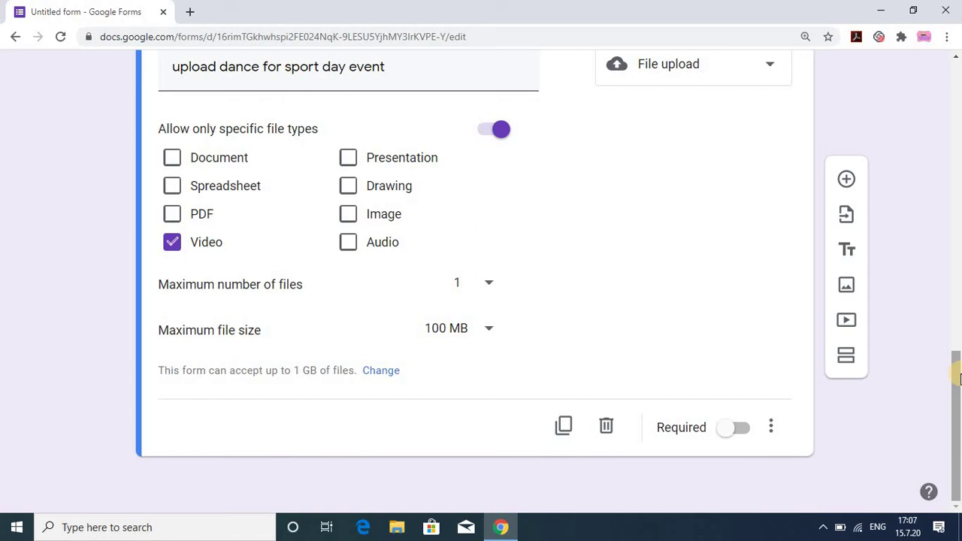
{"action": "left_click_drag", "start_coordinate": [959, 379], "coordinate": [950, 188]}
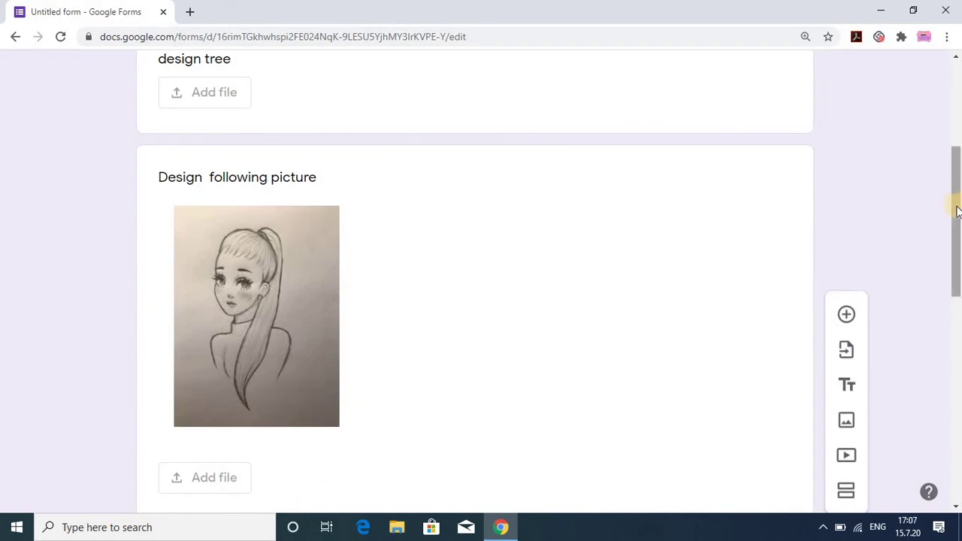
Step: In the form preview, upload the download.jfif image to the design tree question
{"action": "left_click_drag", "start_coordinate": [960, 203], "coordinate": [960, 79]}
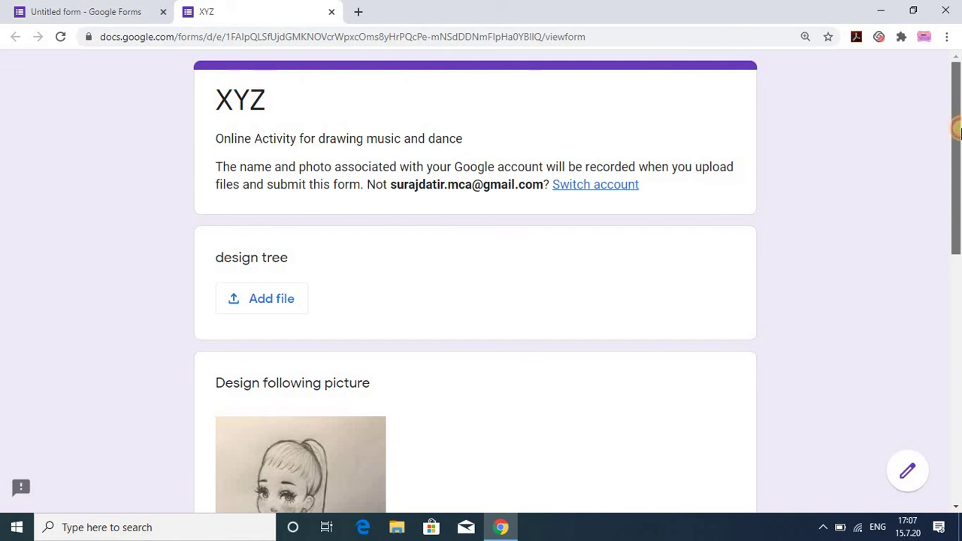
{"action": "left_click", "coordinate": [273, 300]}
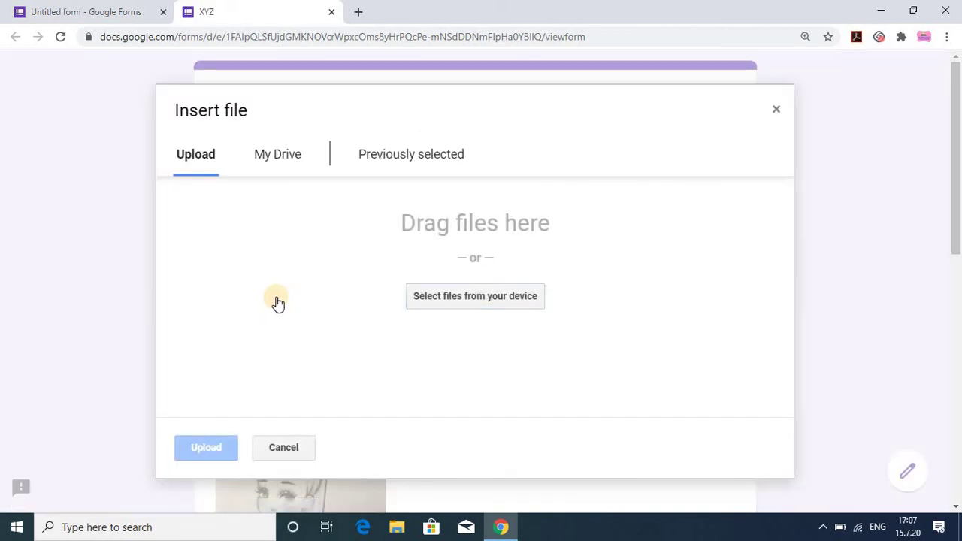
{"action": "left_click", "coordinate": [467, 299]}
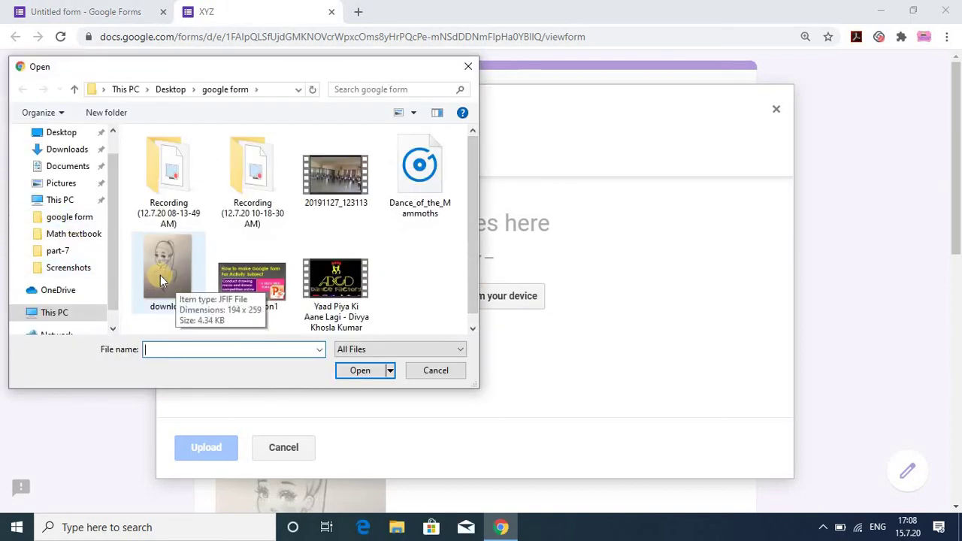
{"action": "double_click", "coordinate": [161, 276]}
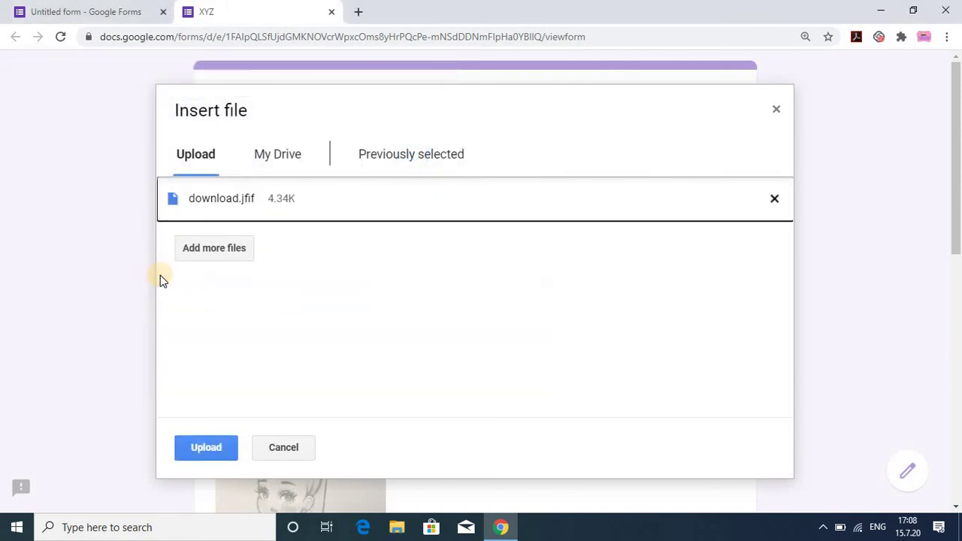
{"action": "left_click", "coordinate": [202, 448]}
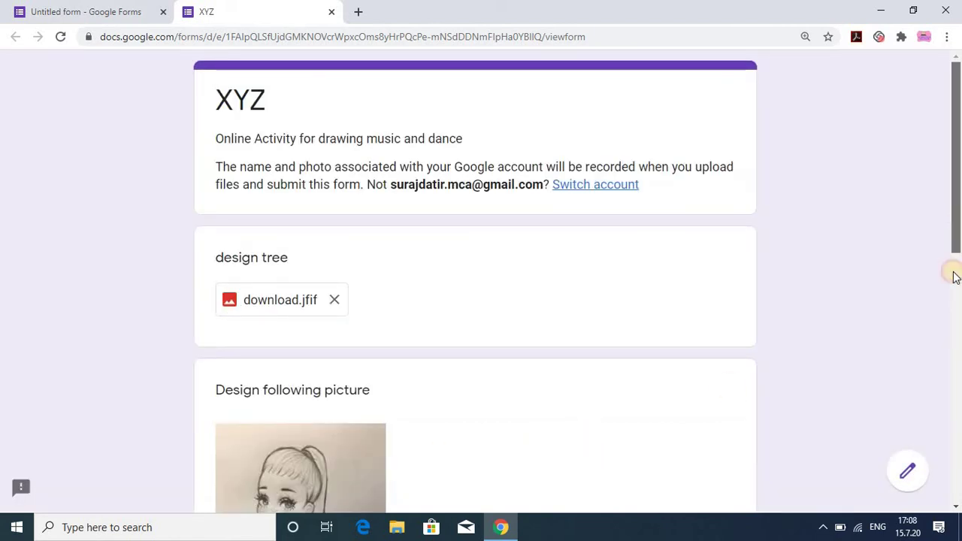
{"action": "left_click_drag", "start_coordinate": [956, 273], "coordinate": [958, 440]}
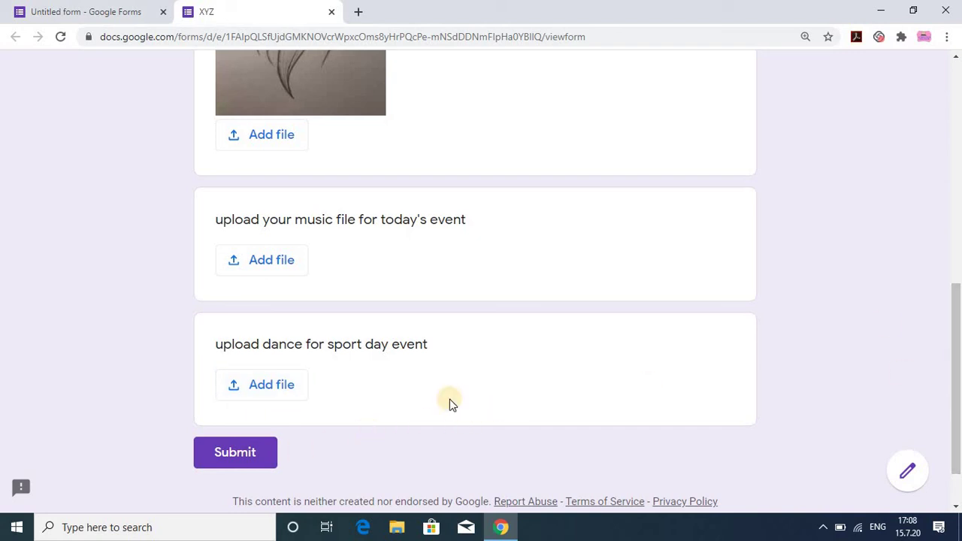
Step: Return to the Untitled form editor and open the Send form email dialog with subject XYZ
{"action": "left_click_drag", "start_coordinate": [956, 316], "coordinate": [957, 95]}
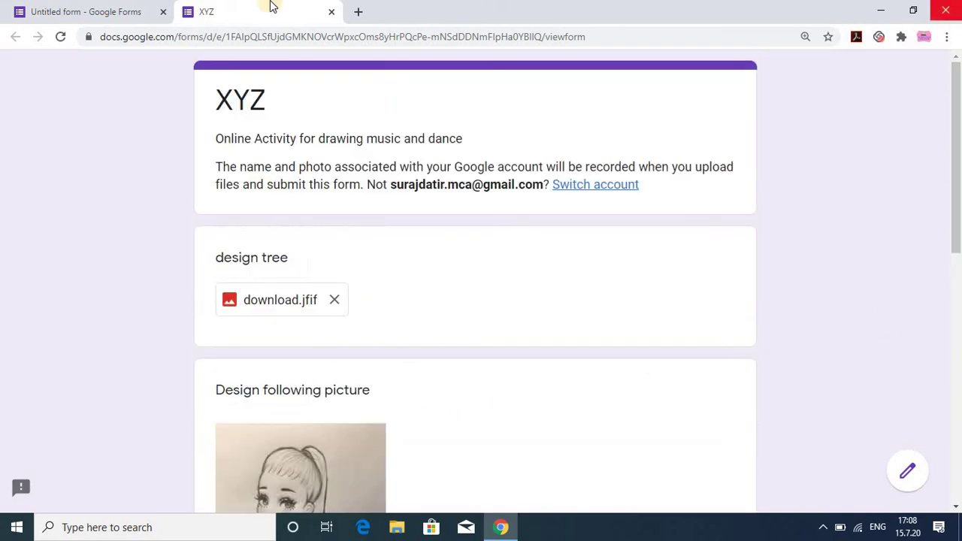
{"action": "left_click", "coordinate": [91, 9]}
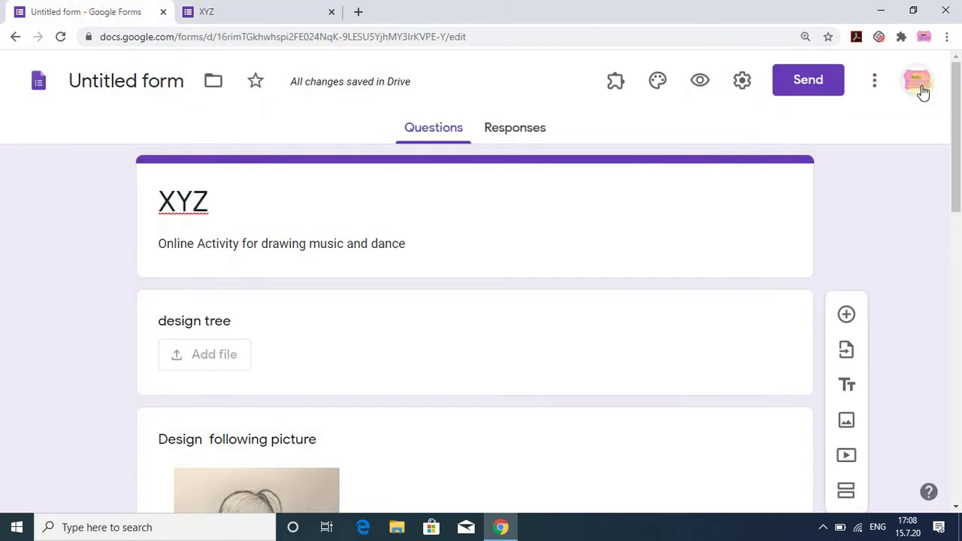
{"action": "left_click", "coordinate": [788, 79]}
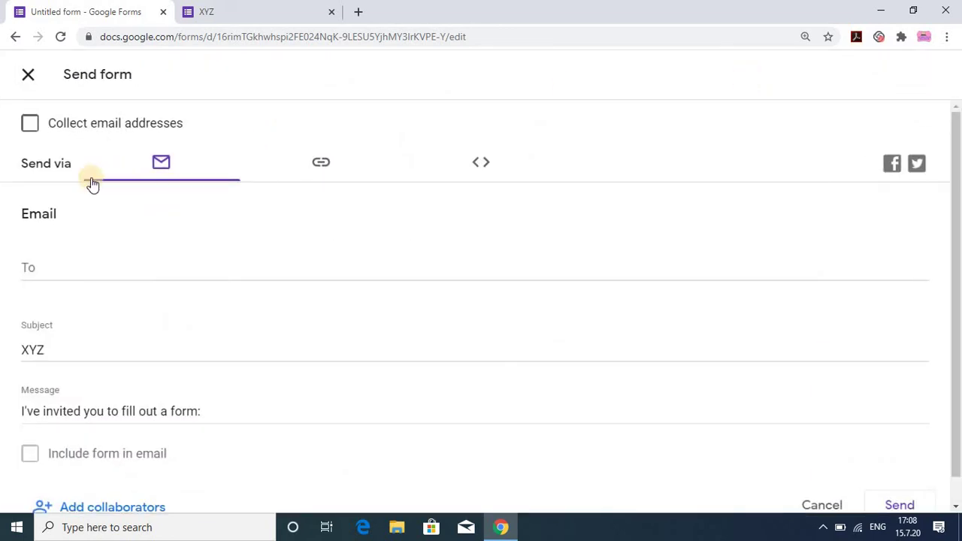
{"action": "left_click", "coordinate": [149, 276]}
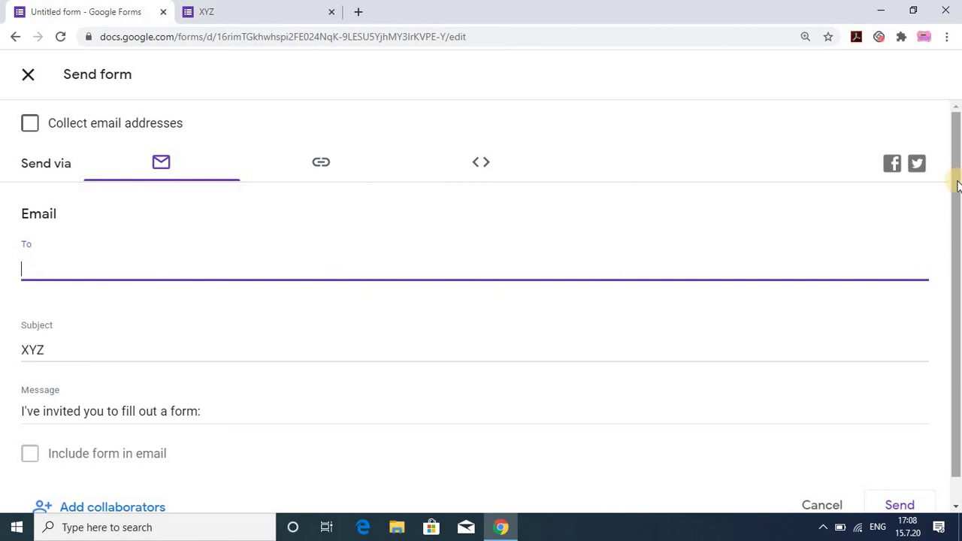
{"action": "left_click_drag", "start_coordinate": [959, 186], "coordinate": [952, 292]}
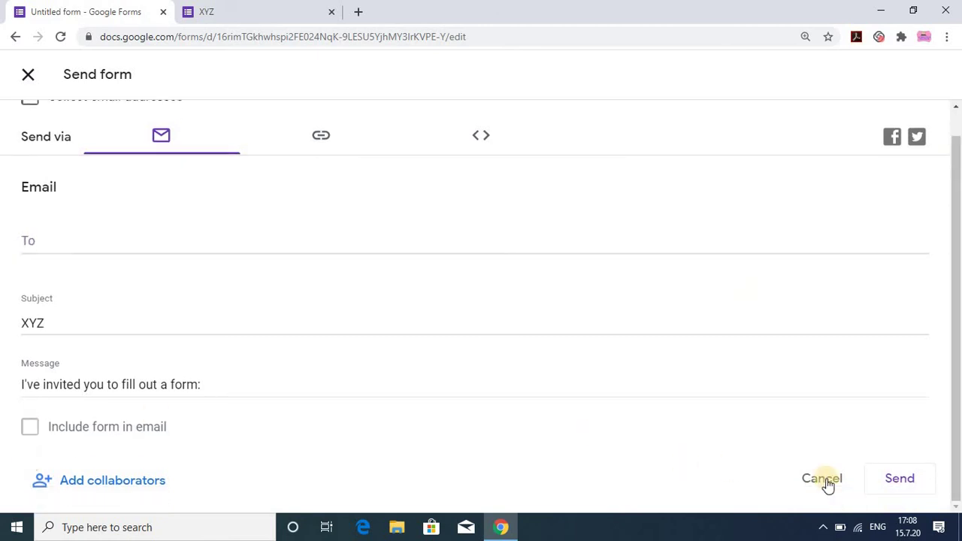
Step: Switch Send form to the link option and shorten it to a forms.gle URL
{"action": "left_click", "coordinate": [322, 135]}
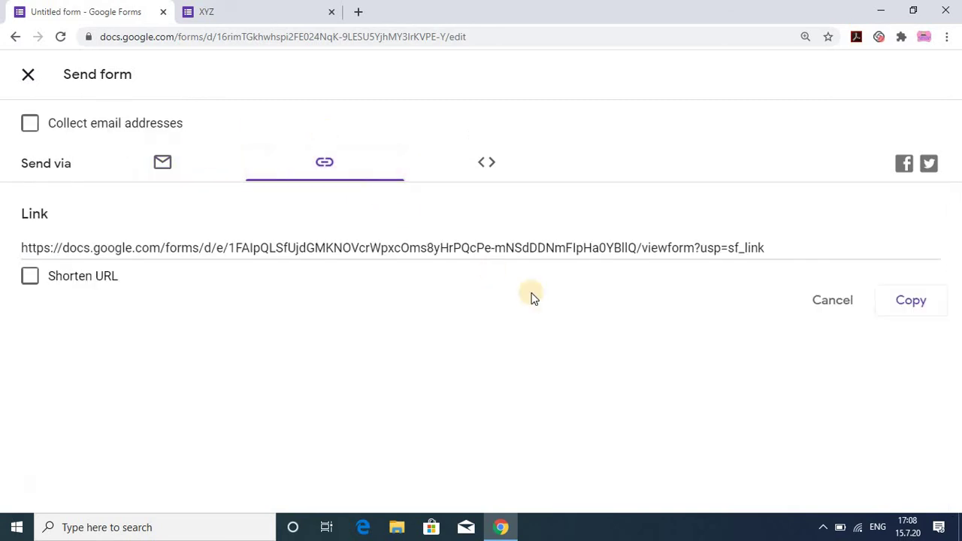
{"action": "left_click", "coordinate": [22, 278]}
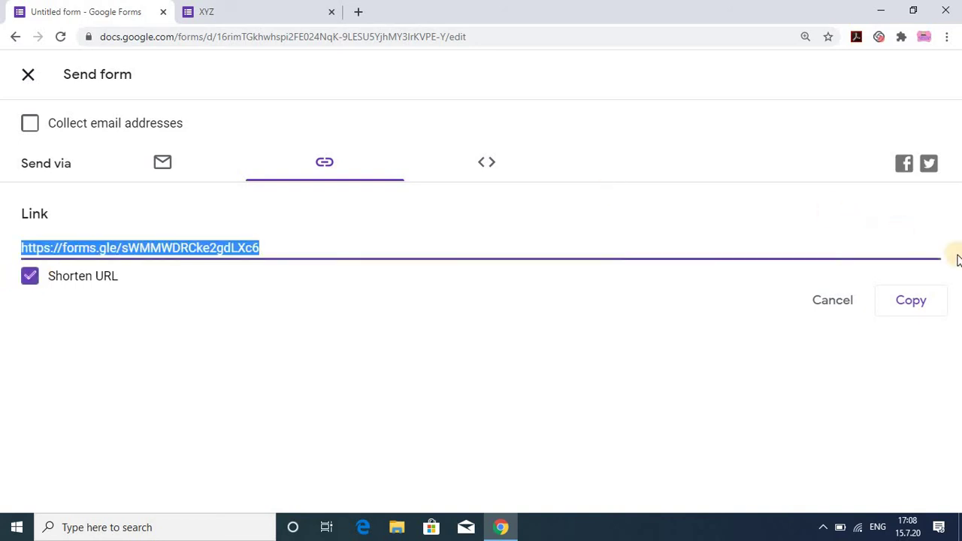